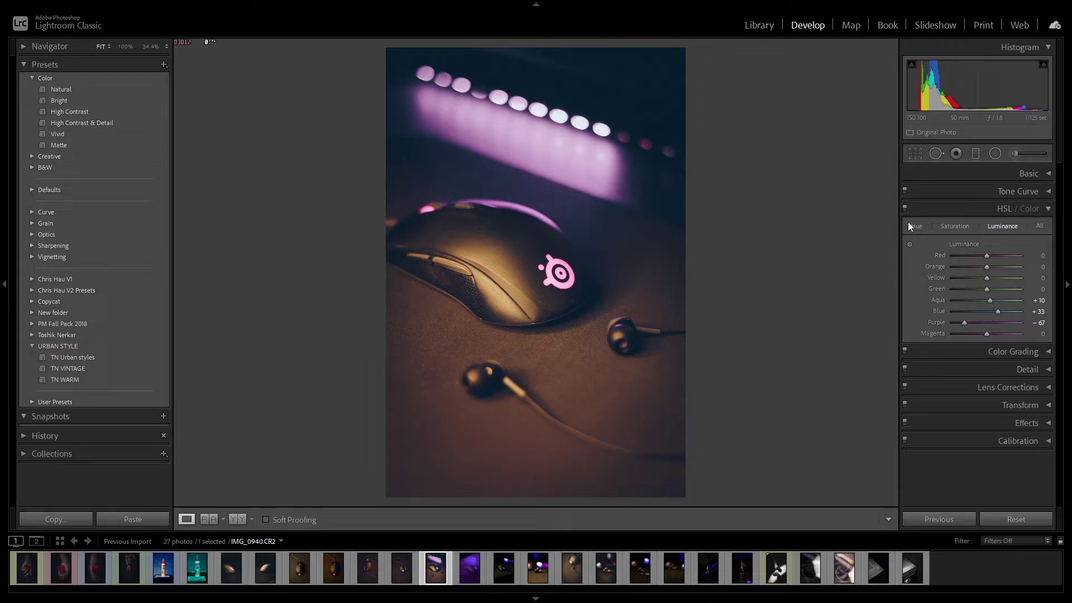
# Show all HSL values together, then narrow the panel to the Hue sliders
pyautogui.click(1040, 226)
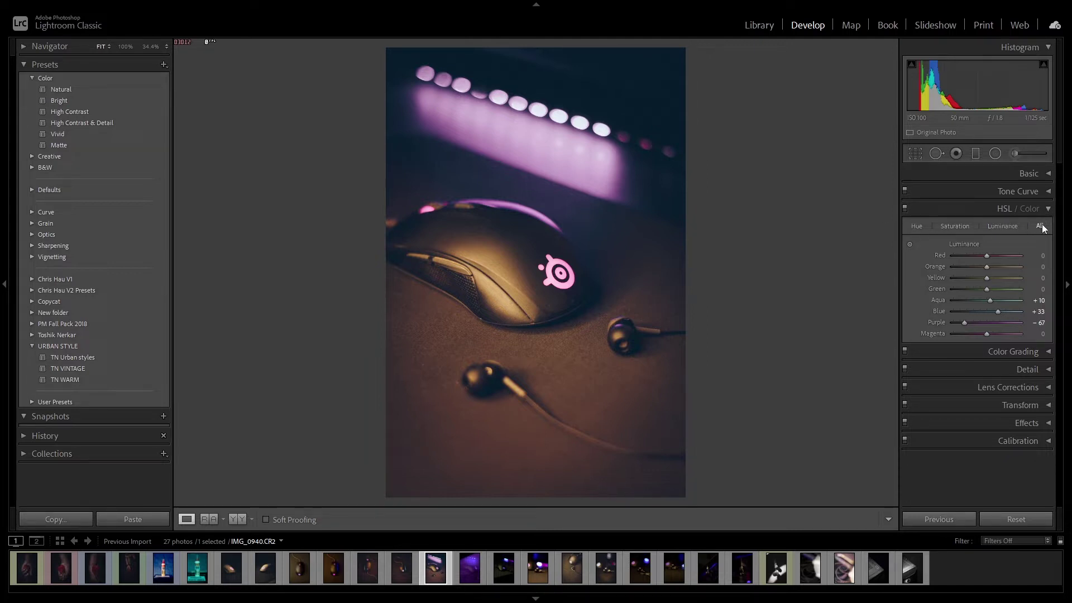
pyautogui.click(916, 226)
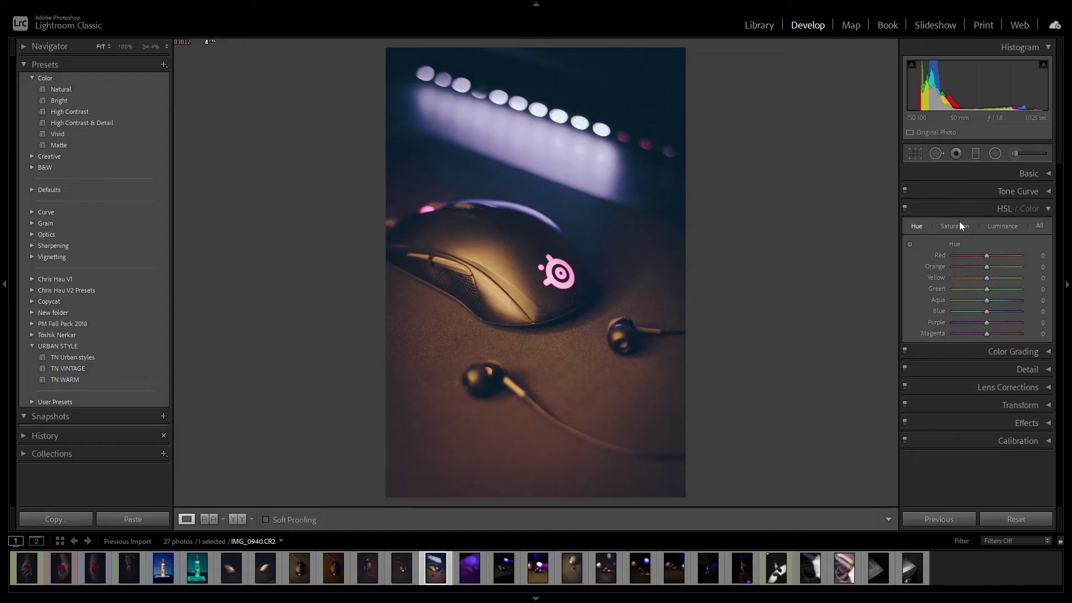
# Reset Purple and Magenta saturation to 0
pyautogui.click(956, 225)
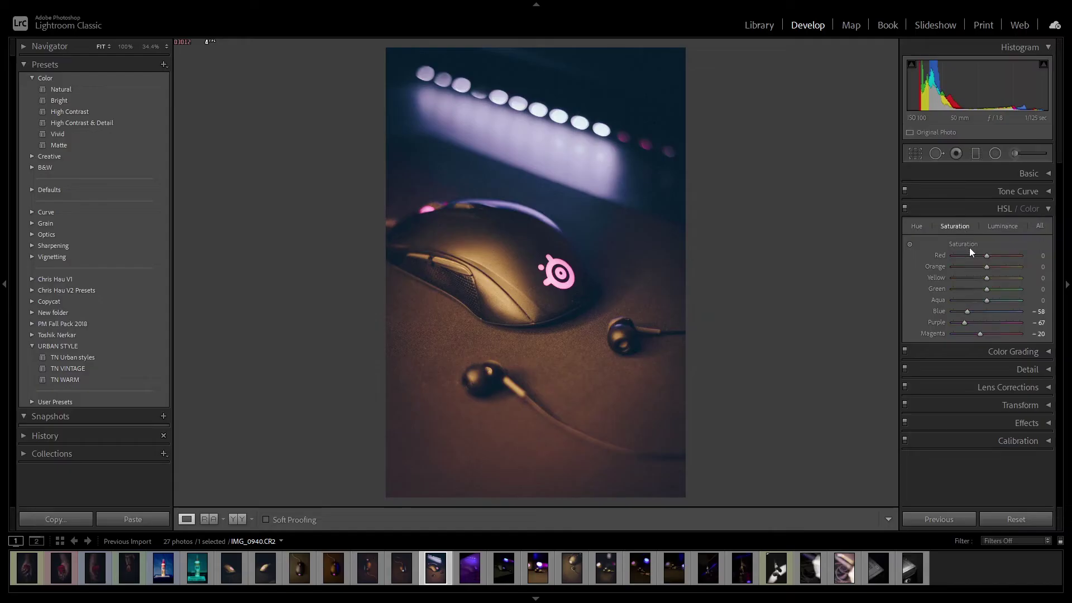
pyautogui.doubleClick(967, 322)
pyautogui.doubleClick(990, 334)
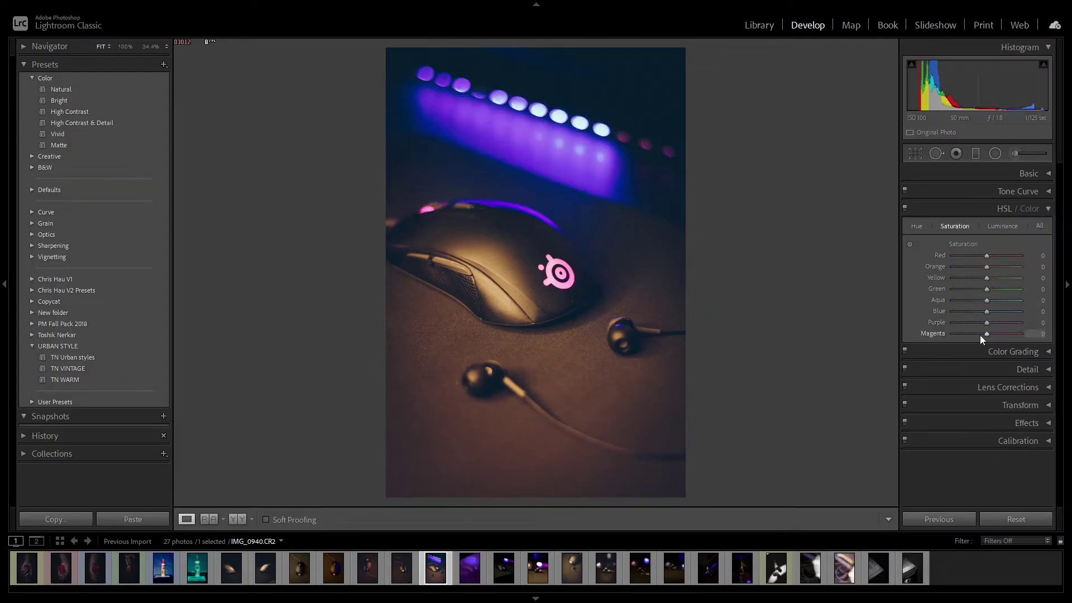
# Reset Purple, Blue and Aqua luminance to 0
pyautogui.click(1005, 228)
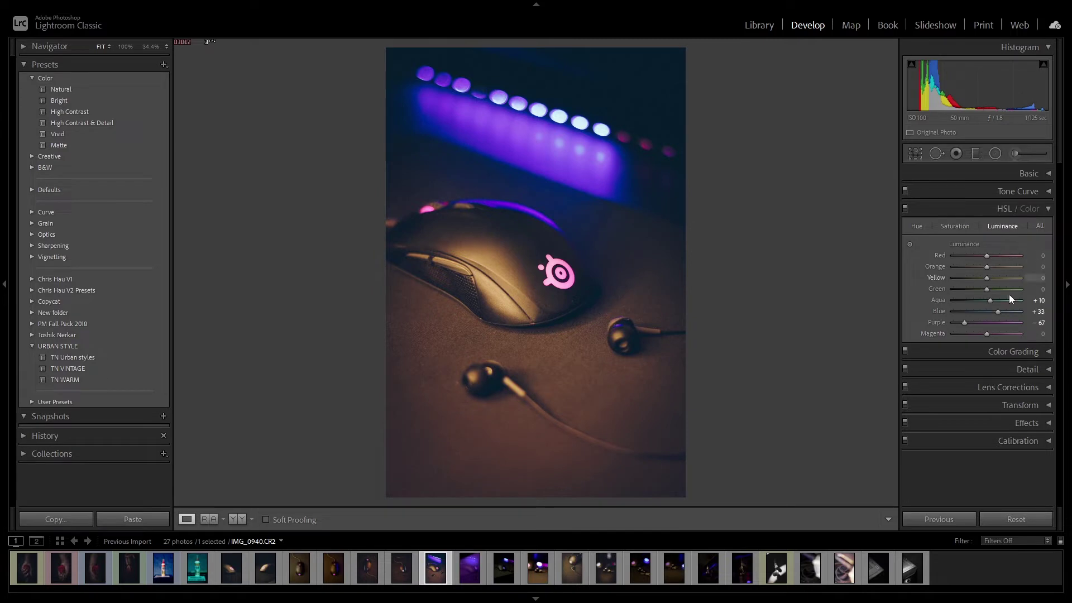
pyautogui.doubleClick(961, 323)
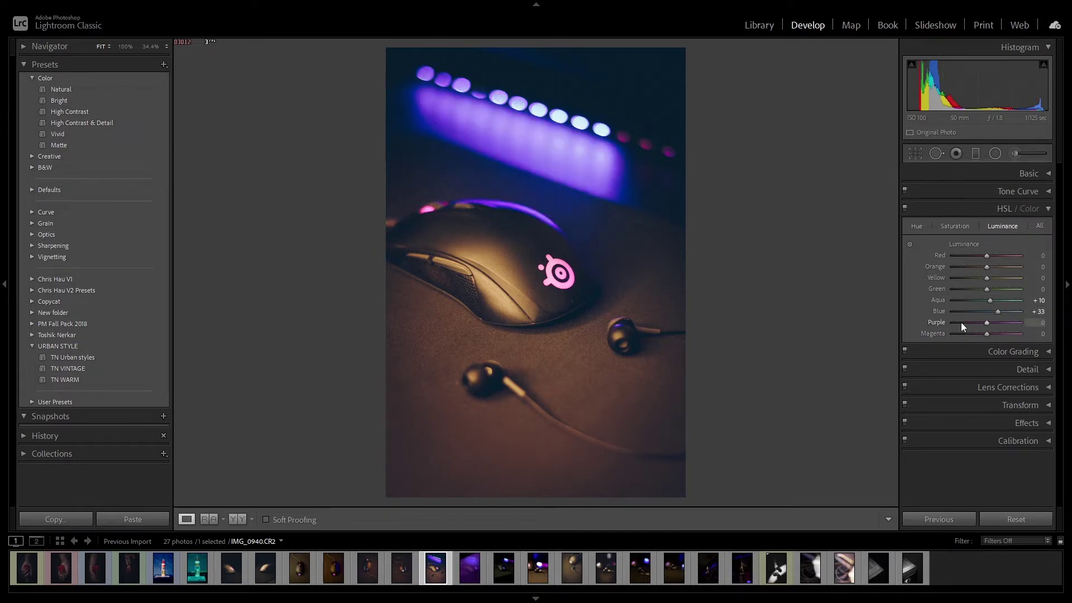
pyautogui.doubleClick(1000, 311)
pyautogui.doubleClick(991, 300)
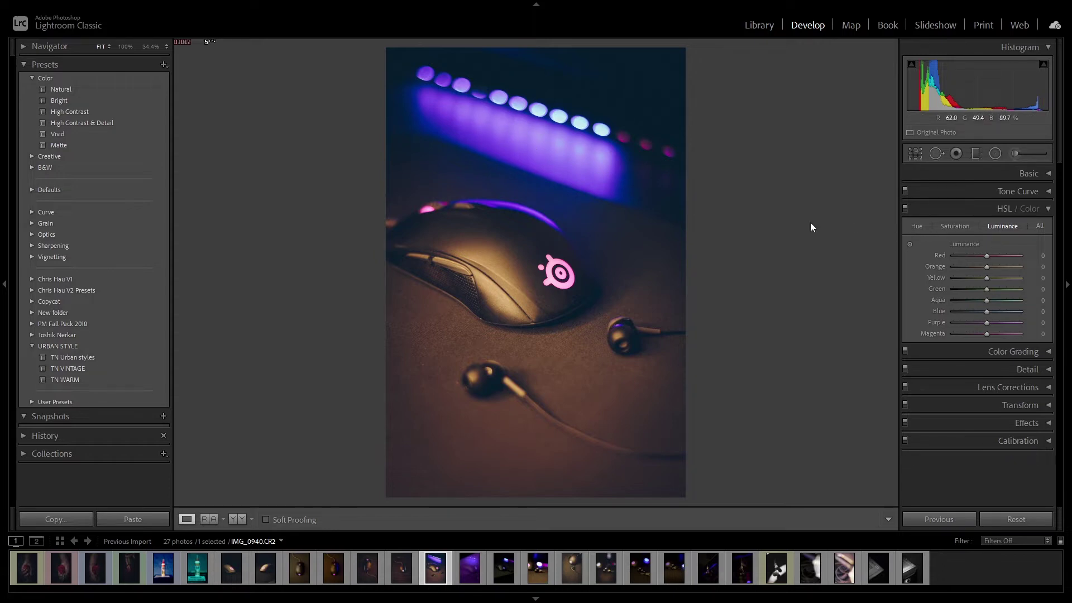
# Test a Blue hue shift, reset Blue and Aqua hue to 0, and enable on-photo hue adjustment
pyautogui.click(915, 226)
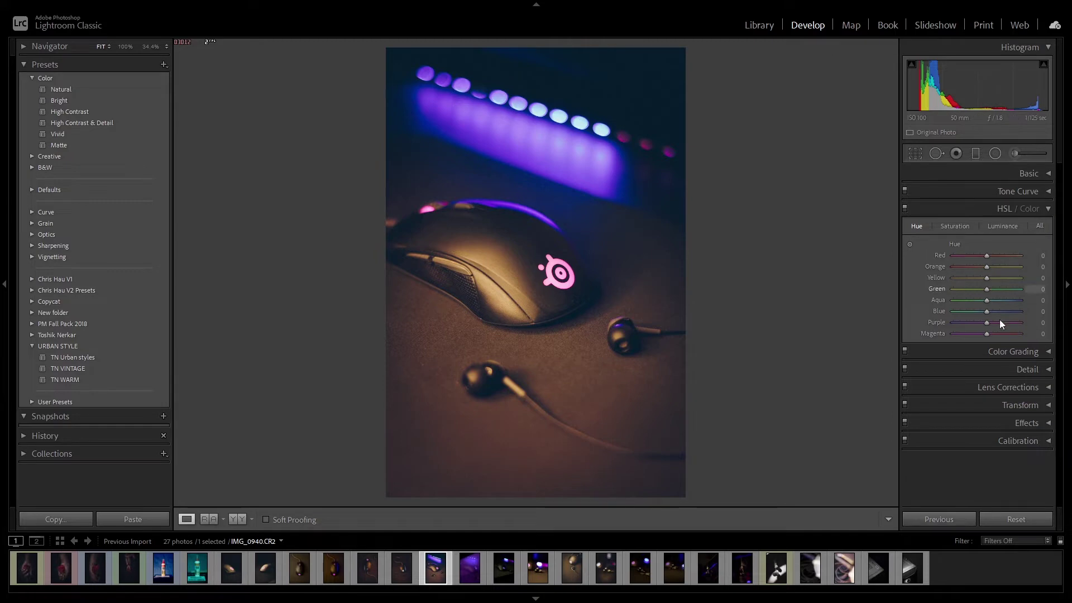
pyautogui.moveTo(989, 312)
pyautogui.mouseDown()
pyautogui.moveTo(969, 318)
pyautogui.moveTo(993, 317)
pyautogui.moveTo(974, 319)
pyautogui.moveTo(980, 304)
pyautogui.mouseUp()
pyautogui.doubleClick(974, 311)
pyautogui.doubleClick(997, 300)
pyautogui.click(909, 246)
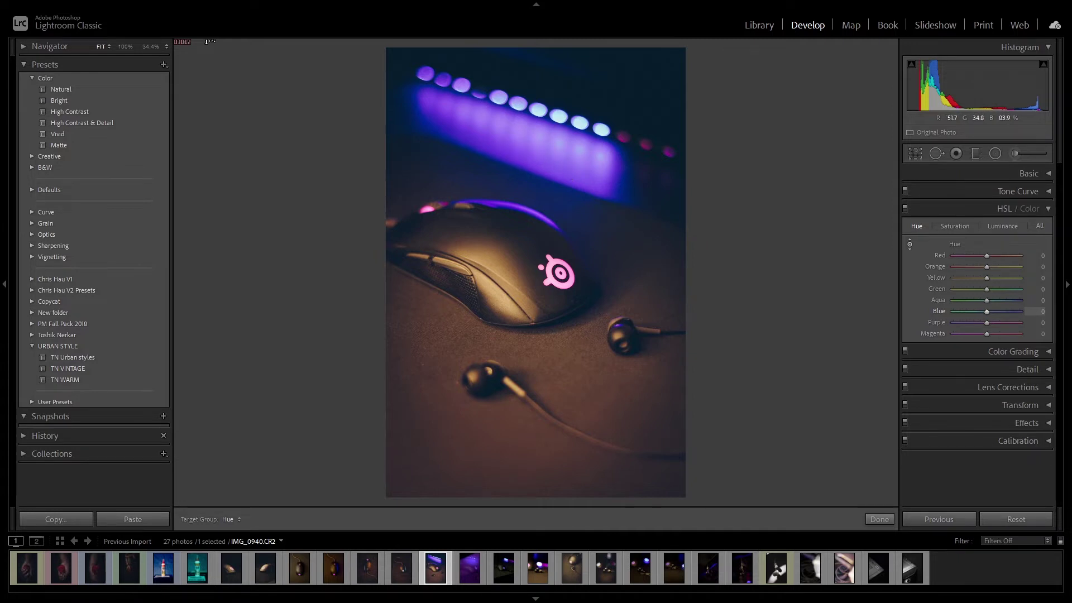
# Drag the light bar's hue directly on the photo, then undo that shift
pyautogui.moveTo(581, 140)
pyautogui.mouseDown()
pyautogui.moveTo(581, 184)
pyautogui.moveTo(580, 70)
pyautogui.mouseUp()
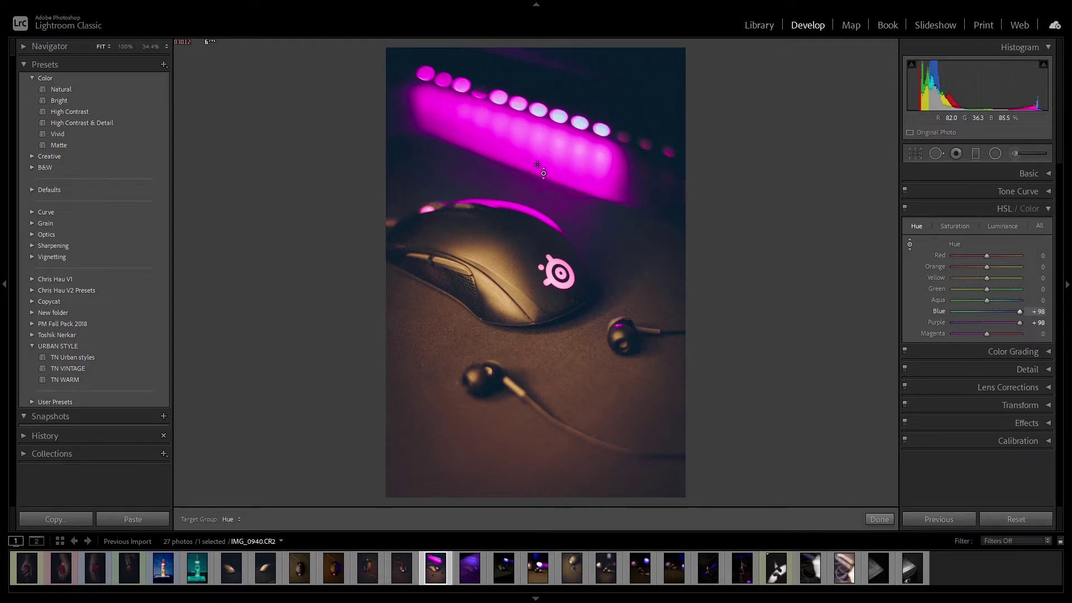
pyautogui.hotkey('ctrl', 'z')
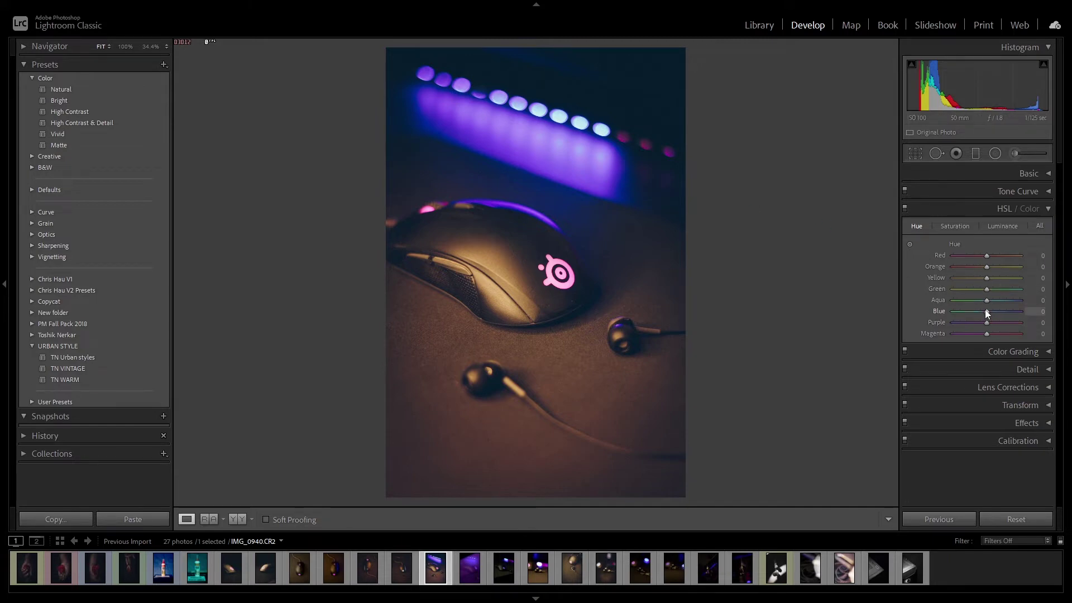
pyautogui.moveTo(986, 311); pyautogui.dragTo(1000, 315)
pyautogui.click(1028, 312)
pyautogui.press('Return')
pyautogui.click(1041, 311)
pyautogui.write('60')
pyautogui.press('Return')
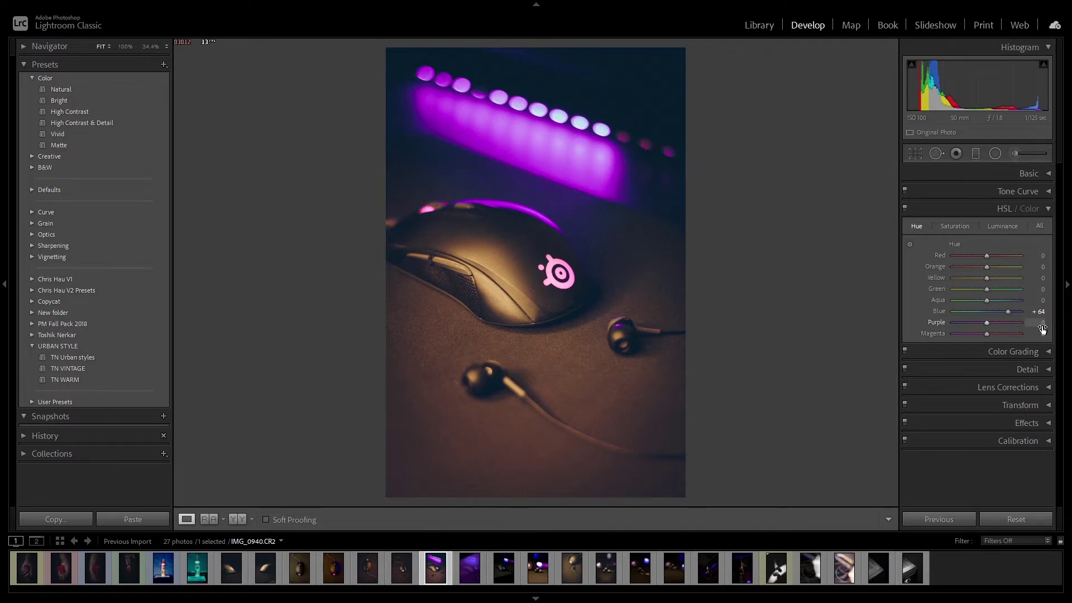
pyautogui.moveTo(987, 322)
pyautogui.mouseDown()
pyautogui.moveTo(972, 329)
pyautogui.moveTo(1003, 332)
pyautogui.mouseUp()
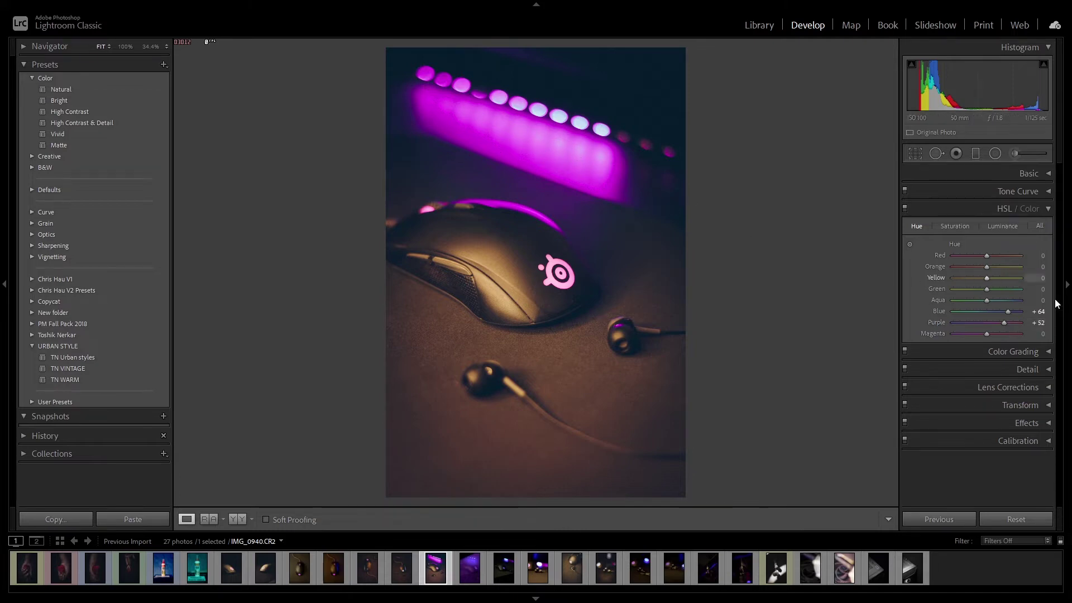
pyautogui.click(1042, 324)
pyautogui.write('64')
pyautogui.press('Return')
pyautogui.doubleClick(1009, 311)
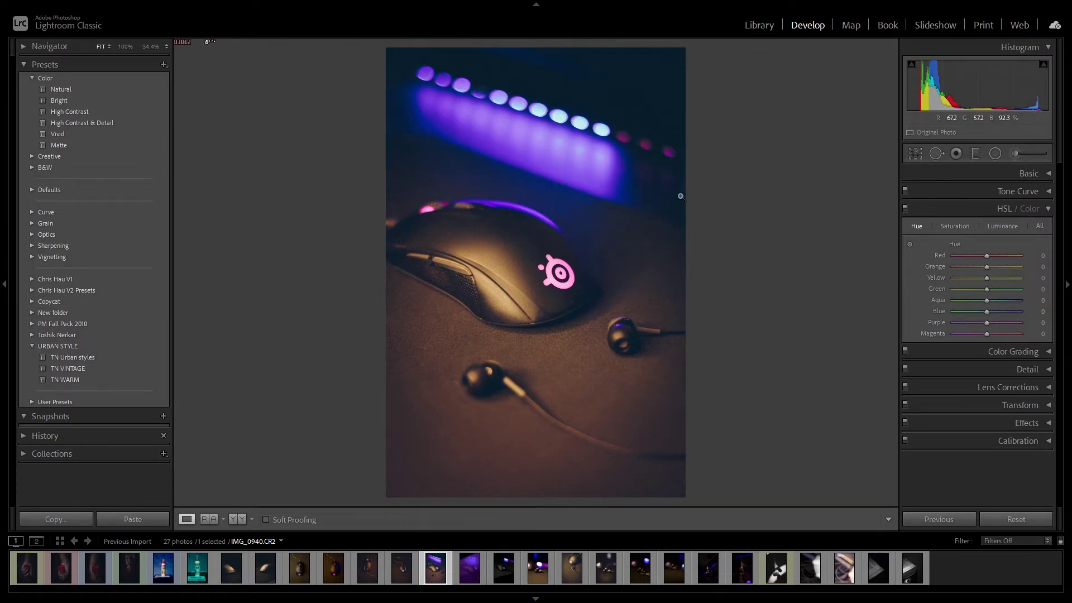
# Restore the +64 Blue and Purple hue shifts, trying and undoing an extreme Magenta hue
pyautogui.hotkey('ctrl', 'z')
pyautogui.hotkey('ctrl', 'z')
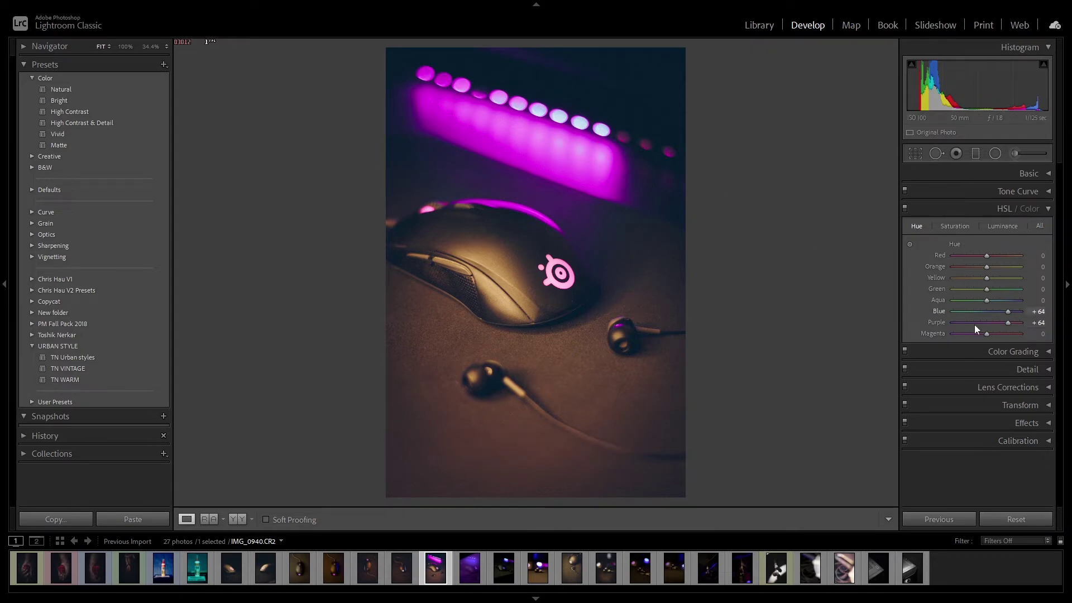
pyautogui.moveTo(988, 334); pyautogui.dragTo(955, 337)
pyautogui.hotkey('ctrl', 'z')
# Undo the Red and Orange hue experiments and display the Saturation sliders
pyautogui.hotkey('ctrl', 'z')
pyautogui.moveTo(992, 266); pyautogui.dragTo(1057, 312)
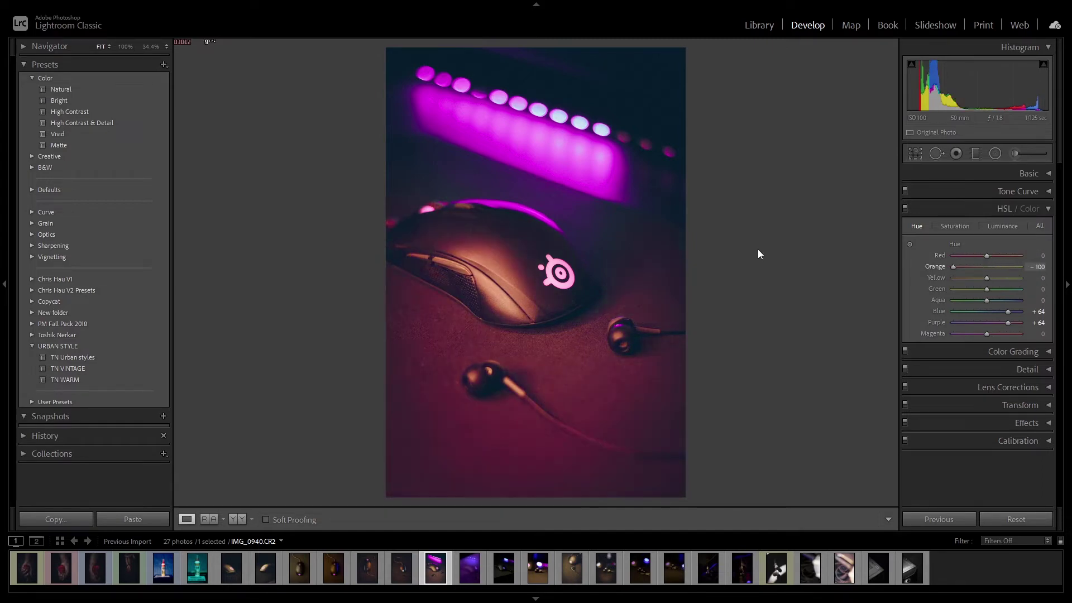
pyautogui.hotkey('ctrl', 'z')
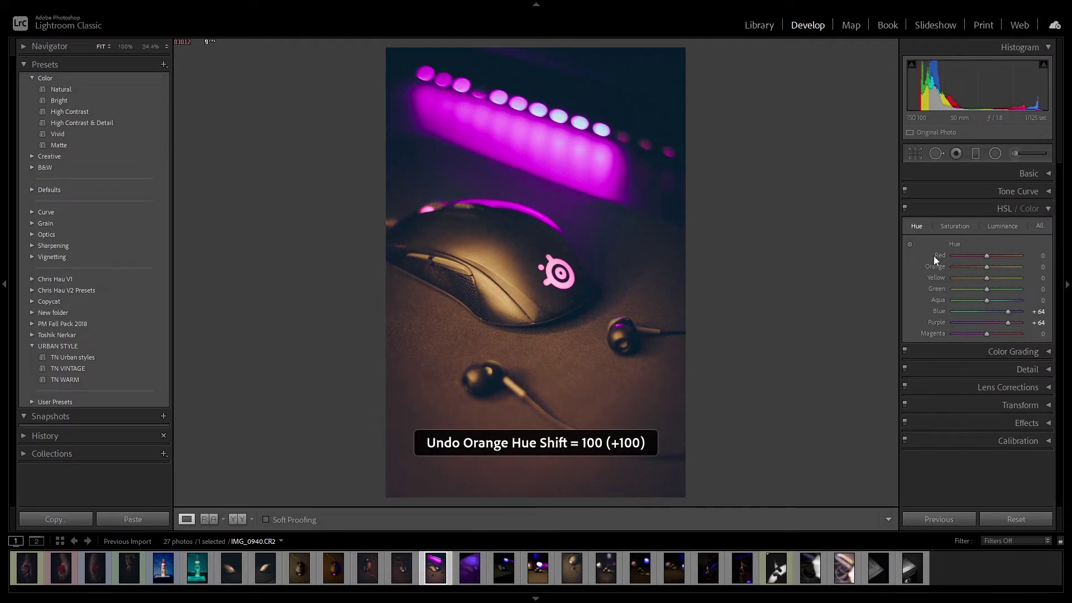
pyautogui.click(955, 226)
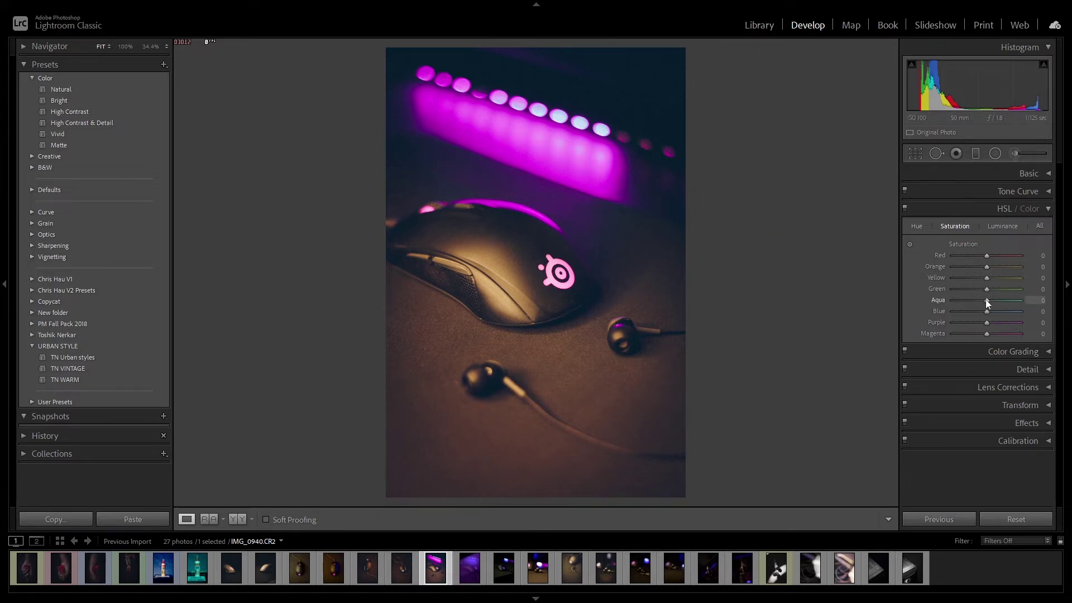
# Test maximum Aqua and Blue saturation, then reset both back to 0
pyautogui.moveTo(987, 300); pyautogui.dragTo(1061, 325)
pyautogui.doubleClick(1021, 301)
pyautogui.moveTo(987, 311)
pyautogui.mouseDown()
pyautogui.moveTo(966, 313)
pyautogui.moveTo(1064, 323)
pyautogui.mouseUp()
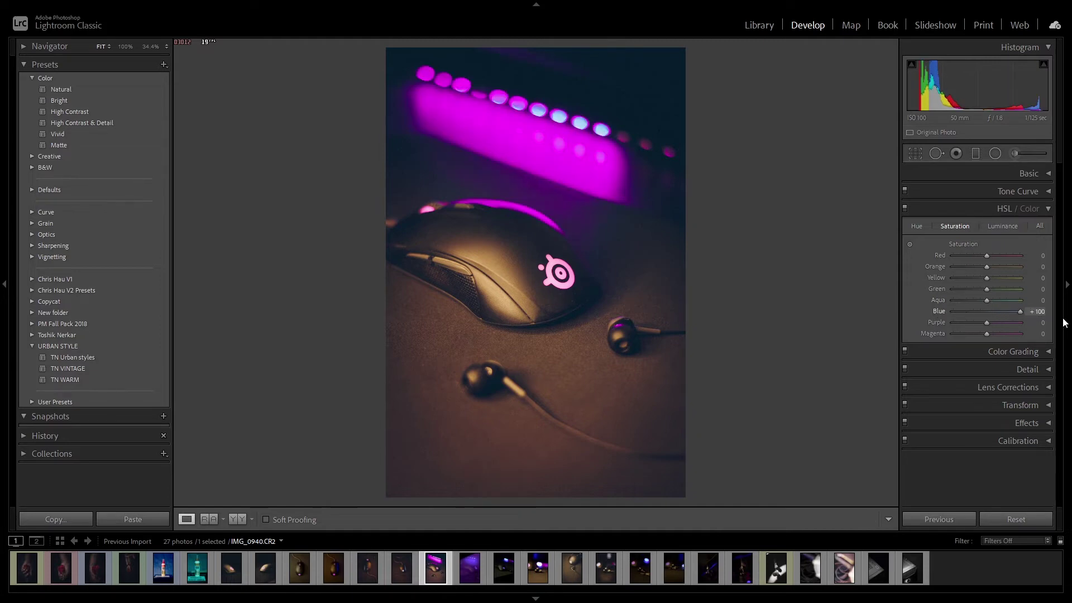
pyautogui.doubleClick(1019, 311)
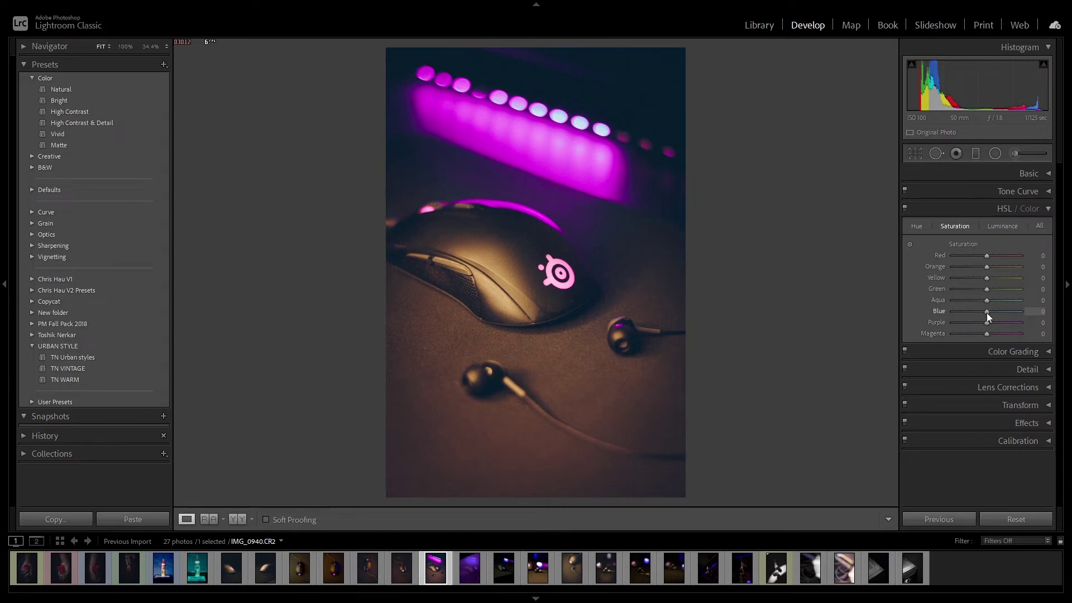
# Lower Blue saturation to -47 and Purple to -60, and raise Magenta to about +45
pyautogui.moveTo(987, 313); pyautogui.dragTo(971, 316)
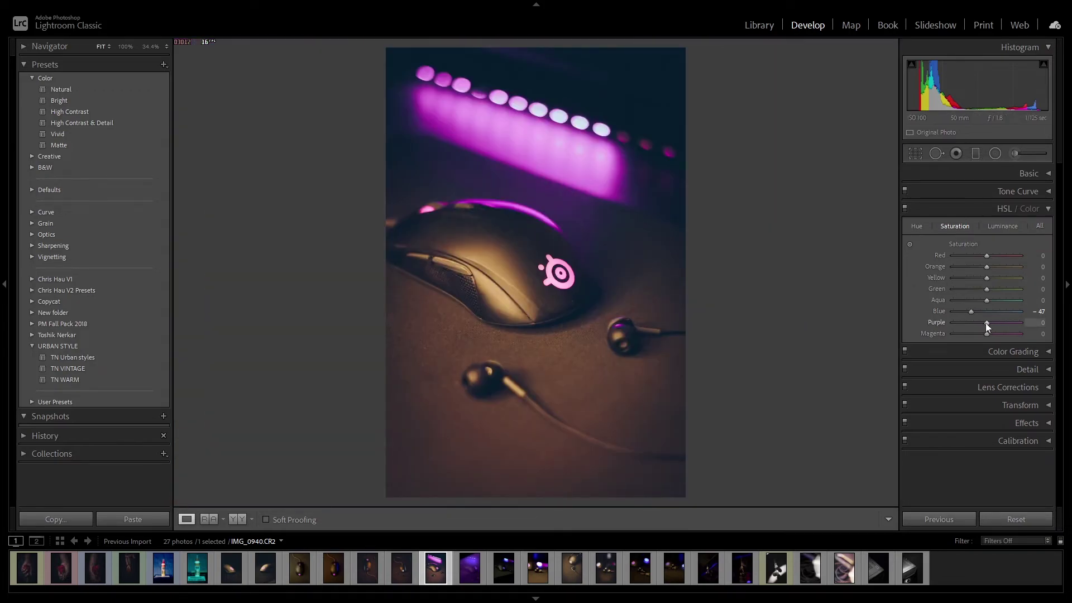
pyautogui.moveTo(988, 324); pyautogui.dragTo(973, 325)
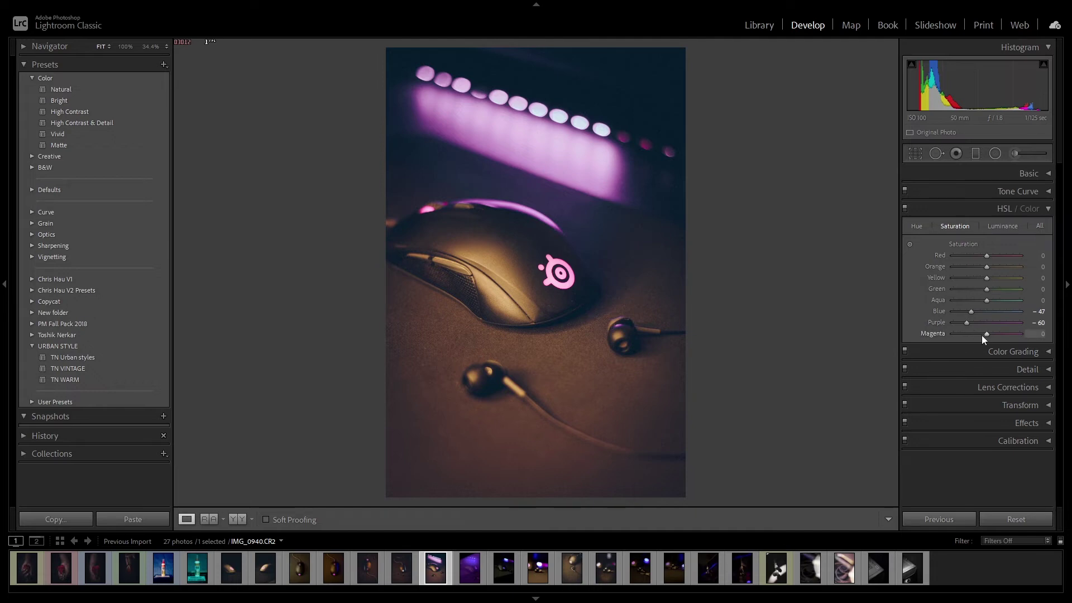
pyautogui.moveTo(983, 336); pyautogui.dragTo(1007, 340)
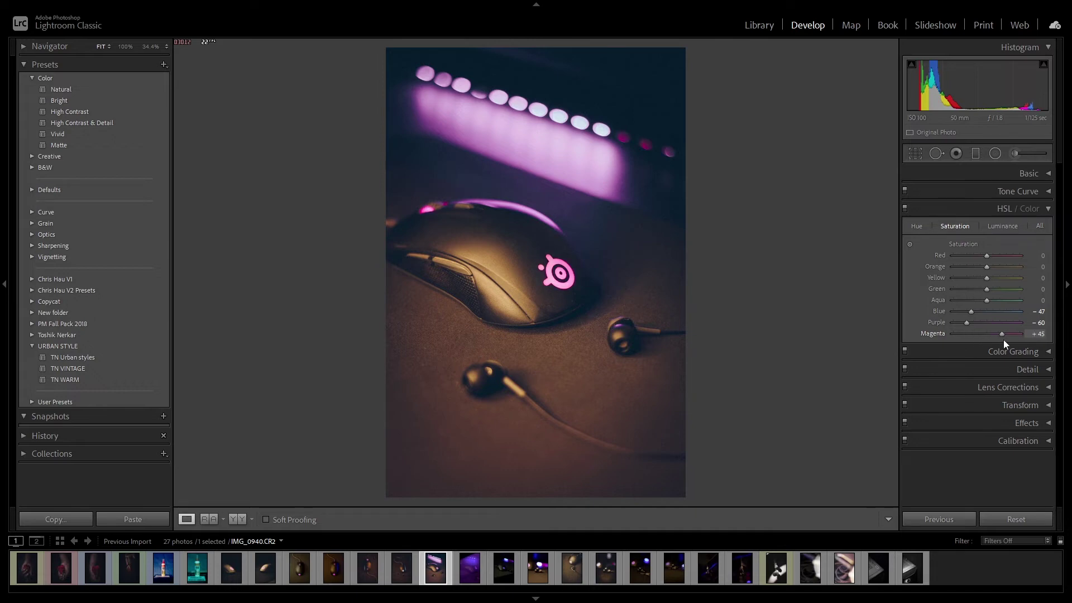
pyautogui.moveTo(1007, 340)
pyautogui.mouseDown()
pyautogui.moveTo(984, 336)
pyautogui.moveTo(1003, 333)
pyautogui.mouseUp()
# Set Magenta saturation to +30 and Orange saturation to -18, checking the logo up close
pyautogui.click(539, 255)
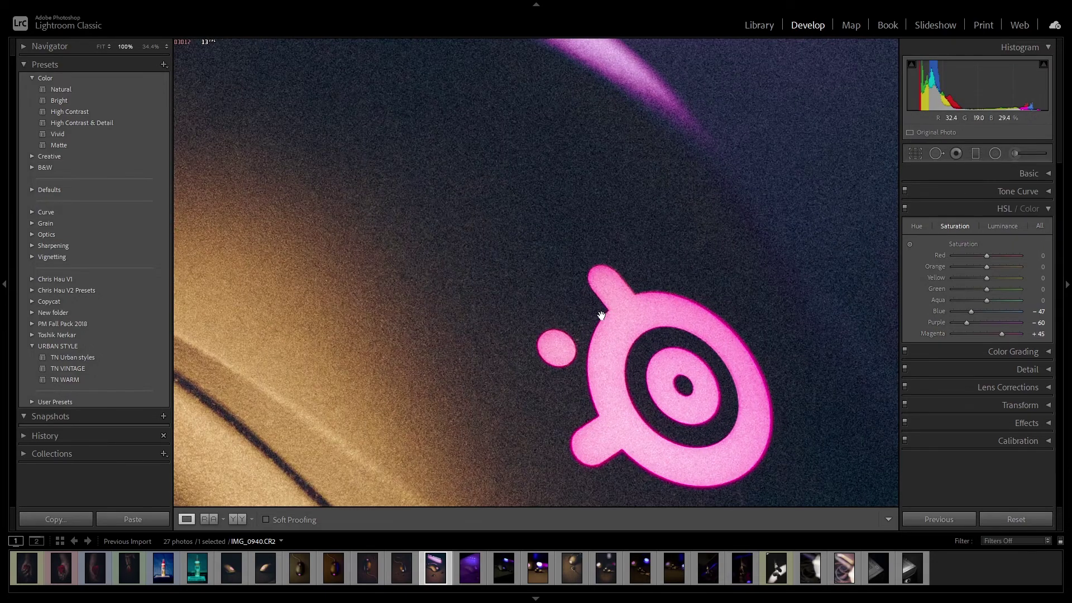
pyautogui.click(530, 285)
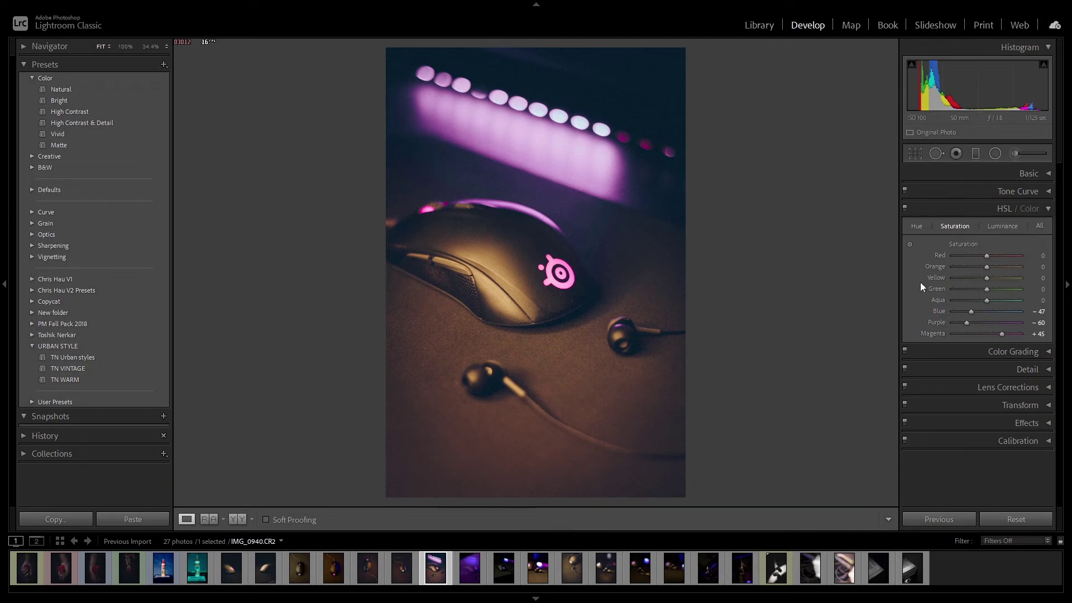
pyautogui.click(1037, 333)
pyautogui.write('30')
pyautogui.press('Return')
pyautogui.moveTo(987, 266)
pyautogui.mouseDown()
pyautogui.moveTo(963, 277)
pyautogui.moveTo(980, 267)
pyautogui.mouseUp()
pyautogui.moveTo(517, 288); pyautogui.dragTo(503, 268)
# Drop Blue saturation further to -68 and Blue luminance to about -33
pyautogui.click(1011, 225)
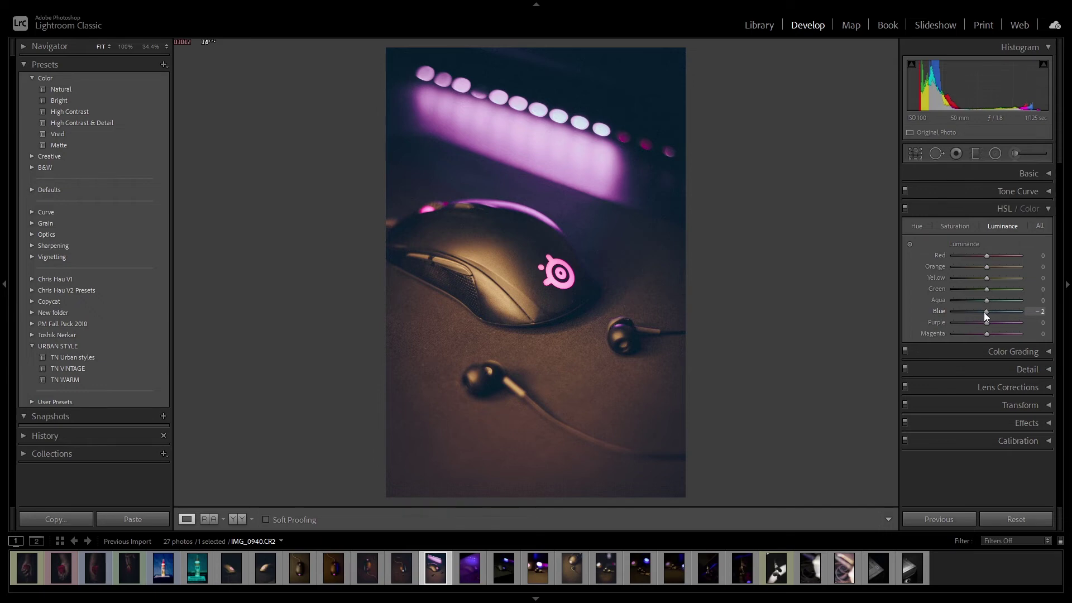
pyautogui.moveTo(985, 313)
pyautogui.mouseDown()
pyautogui.moveTo(933, 322)
pyautogui.moveTo(984, 323)
pyautogui.mouseUp()
pyautogui.click(954, 226)
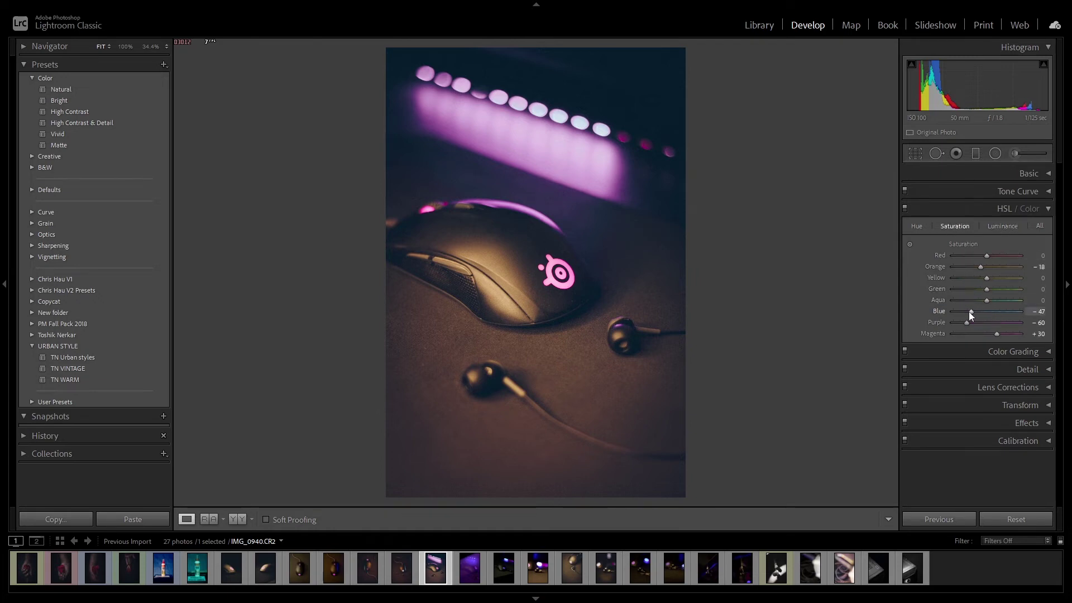
pyautogui.moveTo(970, 311); pyautogui.dragTo(965, 312)
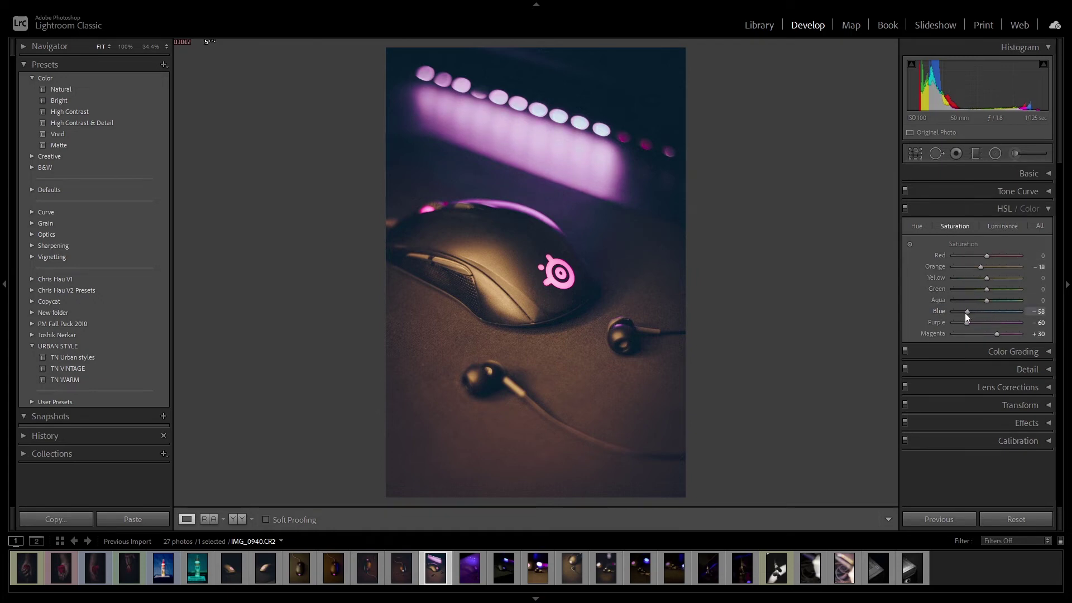
pyautogui.click(991, 226)
pyautogui.moveTo(986, 311); pyautogui.dragTo(977, 311)
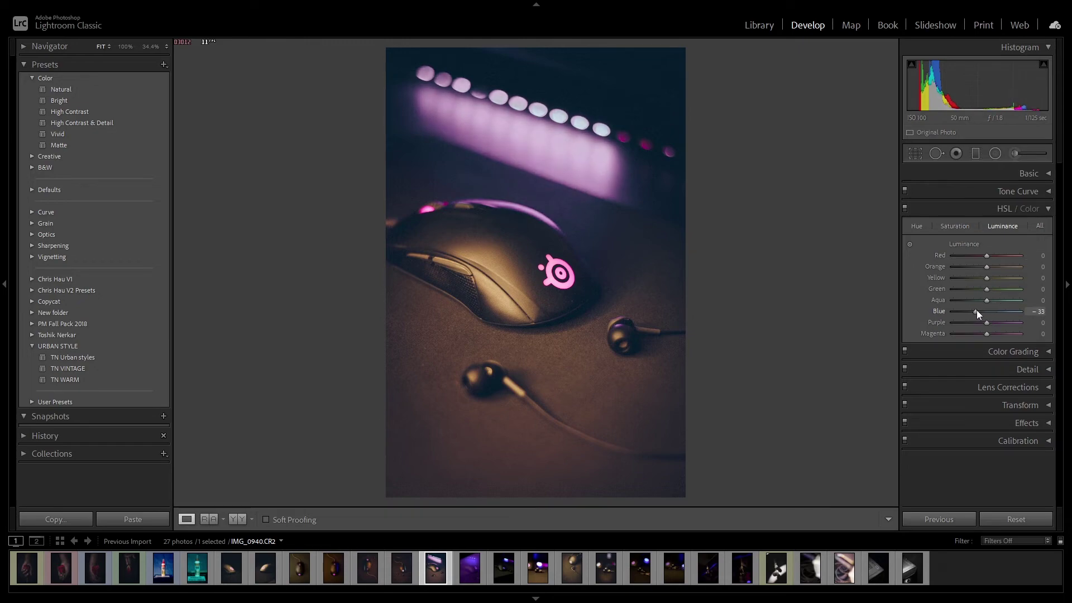
# Inspect the light bar at 1:1, then lower Purple luminance to -28 and Magenta to -45
pyautogui.click(544, 109)
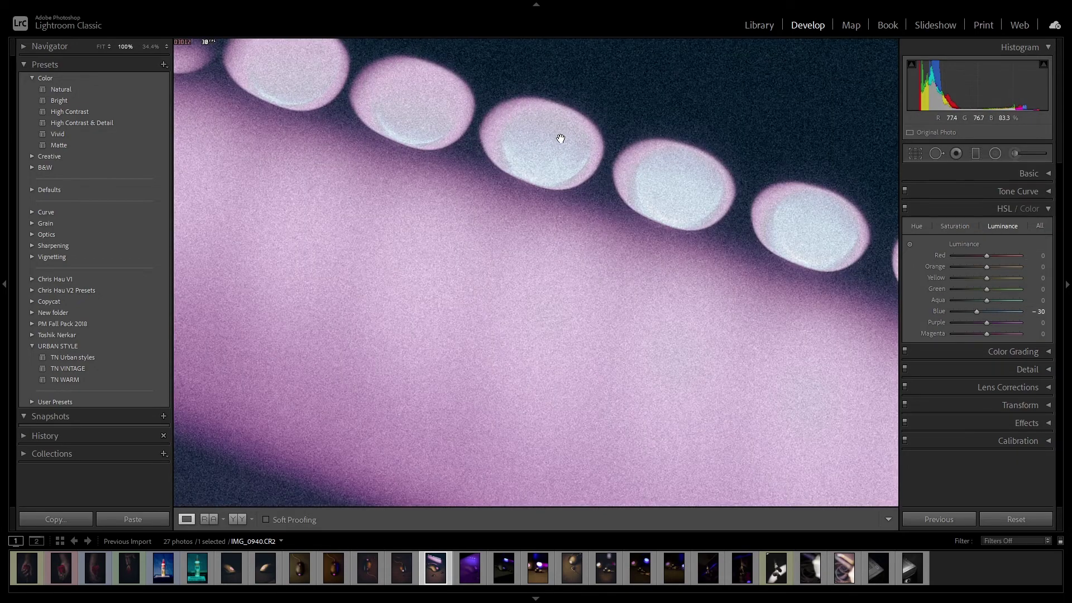
pyautogui.moveTo(545, 149); pyautogui.dragTo(525, 165)
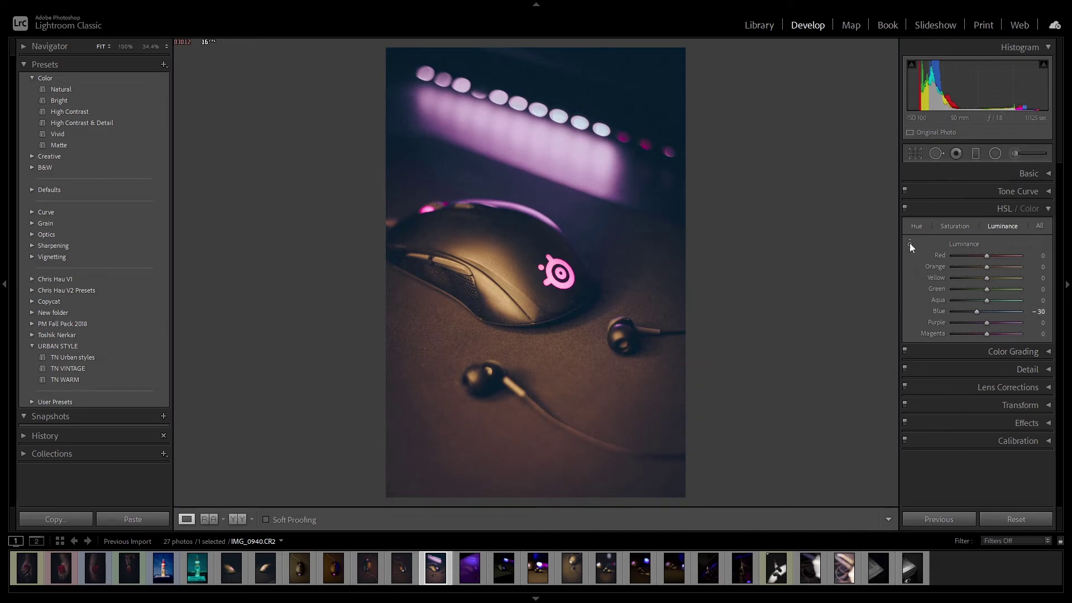
pyautogui.moveTo(984, 323); pyautogui.dragTo(980, 333)
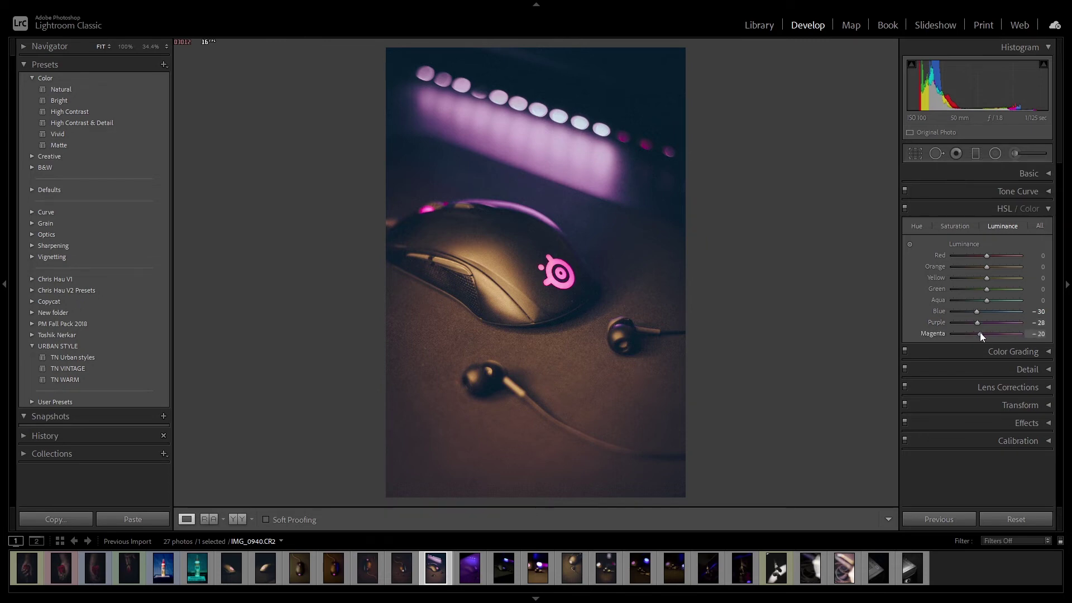
pyautogui.moveTo(979, 334); pyautogui.dragTo(973, 336)
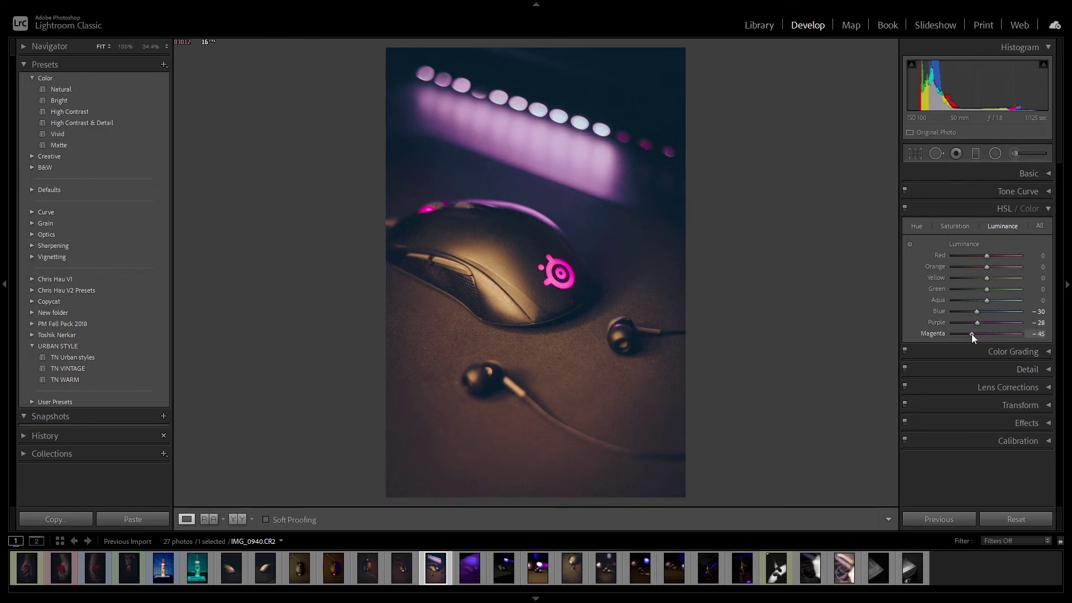
# Set Magenta luminance to -48 and Magenta saturation to -20 to soften the pink logo
pyautogui.moveTo(973, 334); pyautogui.dragTo(970, 334)
pyautogui.click(555, 273)
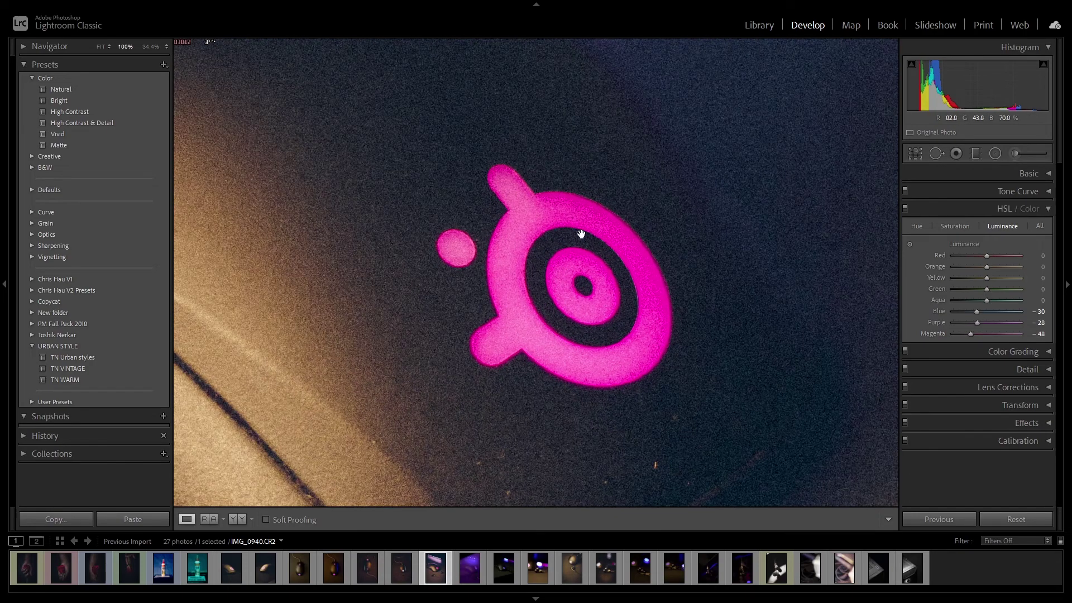
pyautogui.click(954, 227)
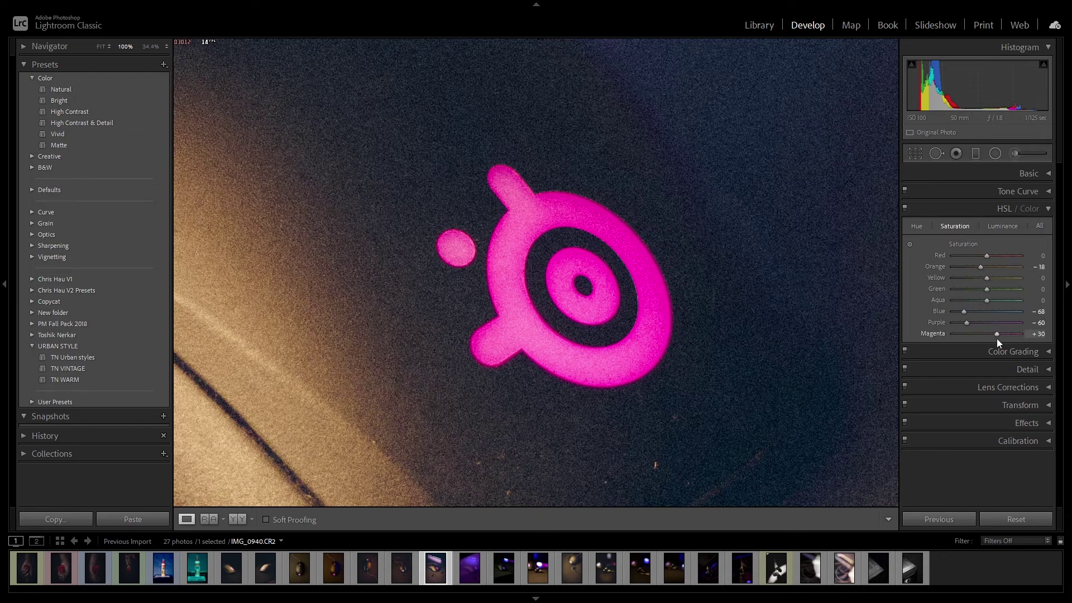
pyautogui.moveTo(994, 333); pyautogui.dragTo(980, 342)
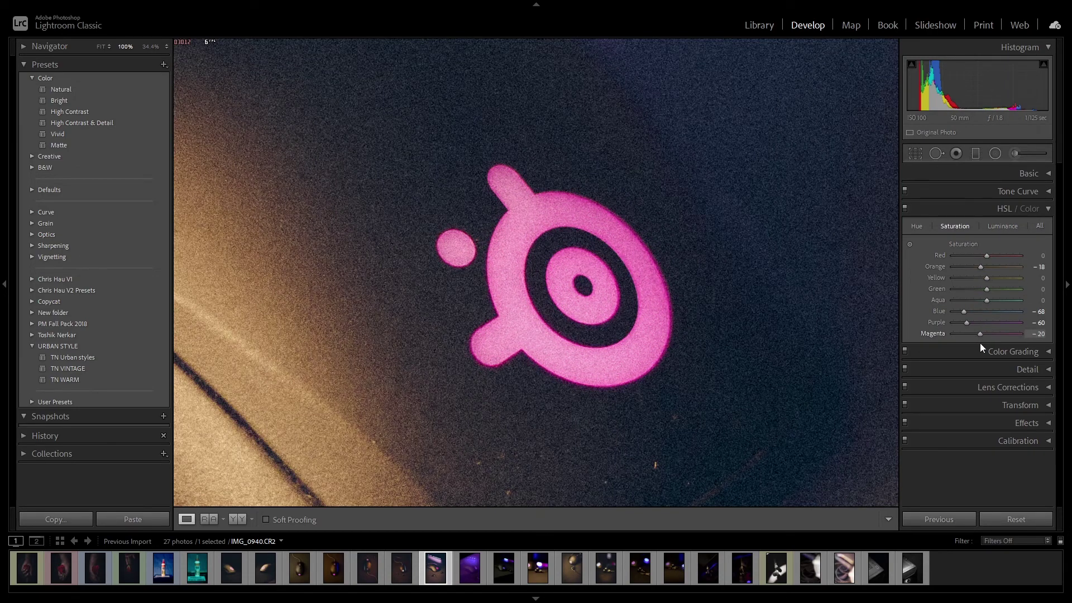
pyautogui.moveTo(1039, 334); pyautogui.dragTo(1045, 334)
pyautogui.click(1045, 334)
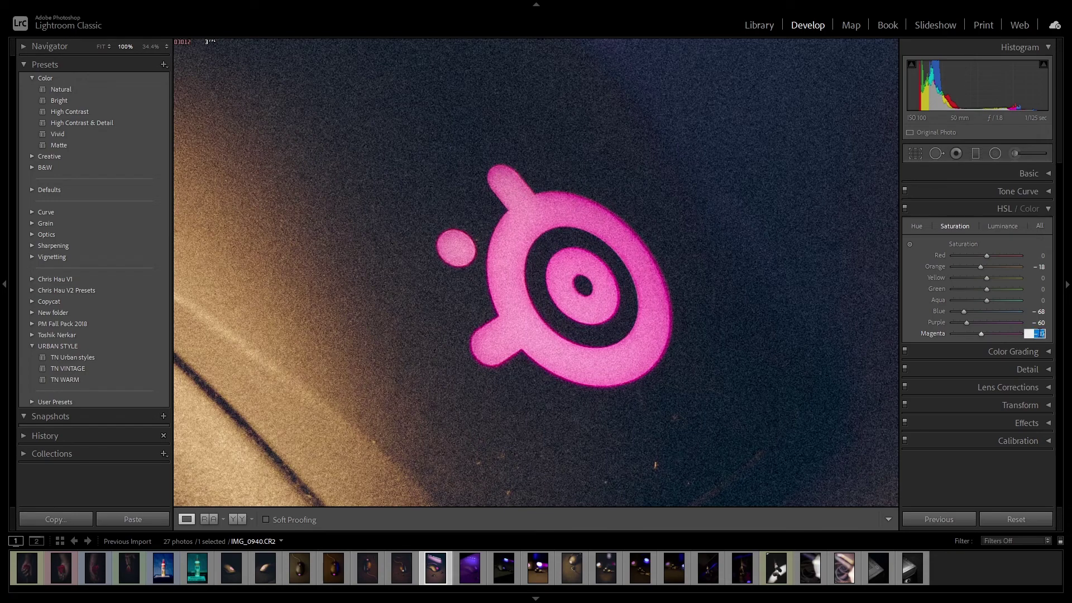
pyautogui.write('-')
pyautogui.write('2')
pyautogui.write('0')
pyautogui.press('Return')
pyautogui.click(453, 279)
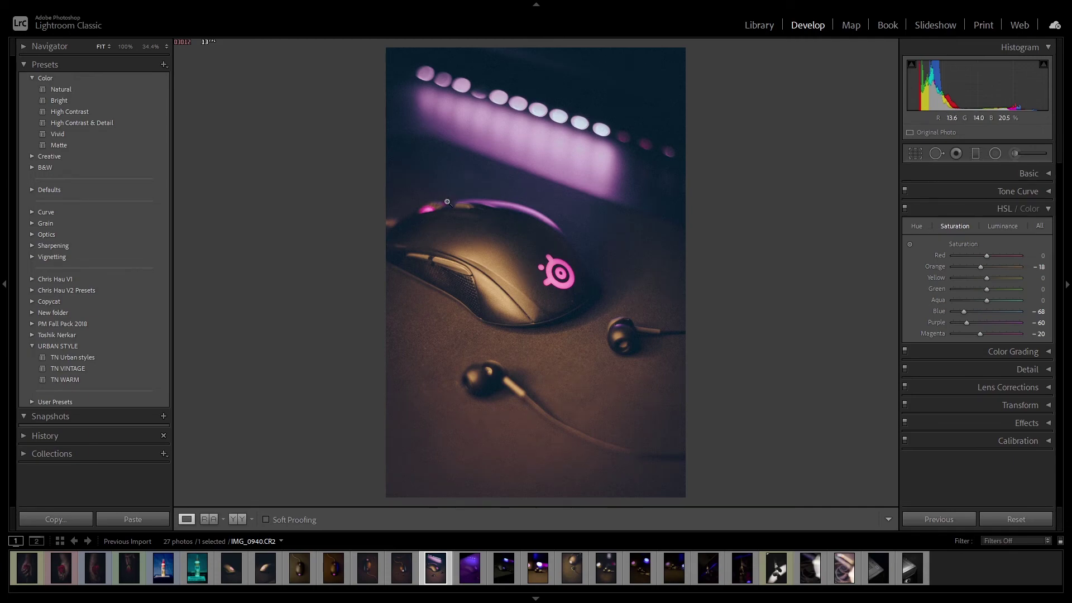
pyautogui.click(423, 210)
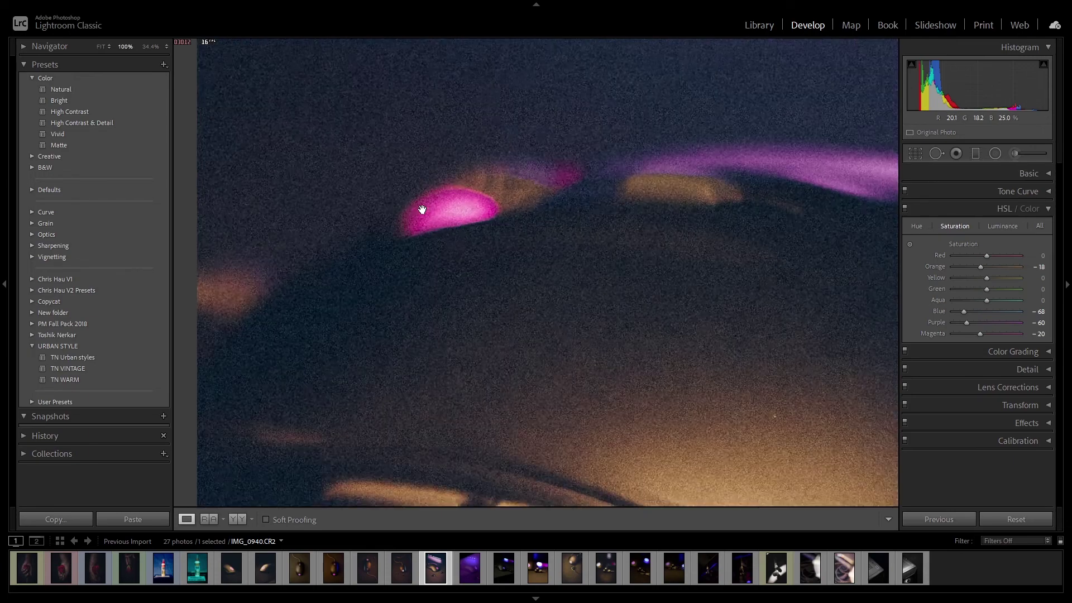
pyautogui.click(910, 244)
pyautogui.moveTo(467, 208); pyautogui.dragTo(467, 251)
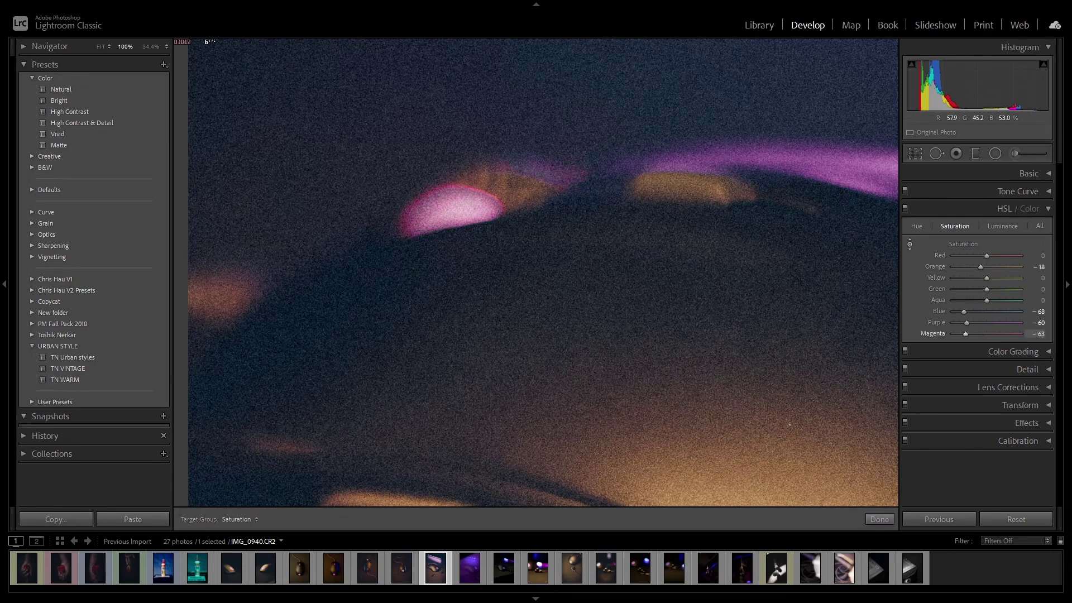
pyautogui.moveTo(464, 213); pyautogui.dragTo(464, 199)
pyautogui.press('z')
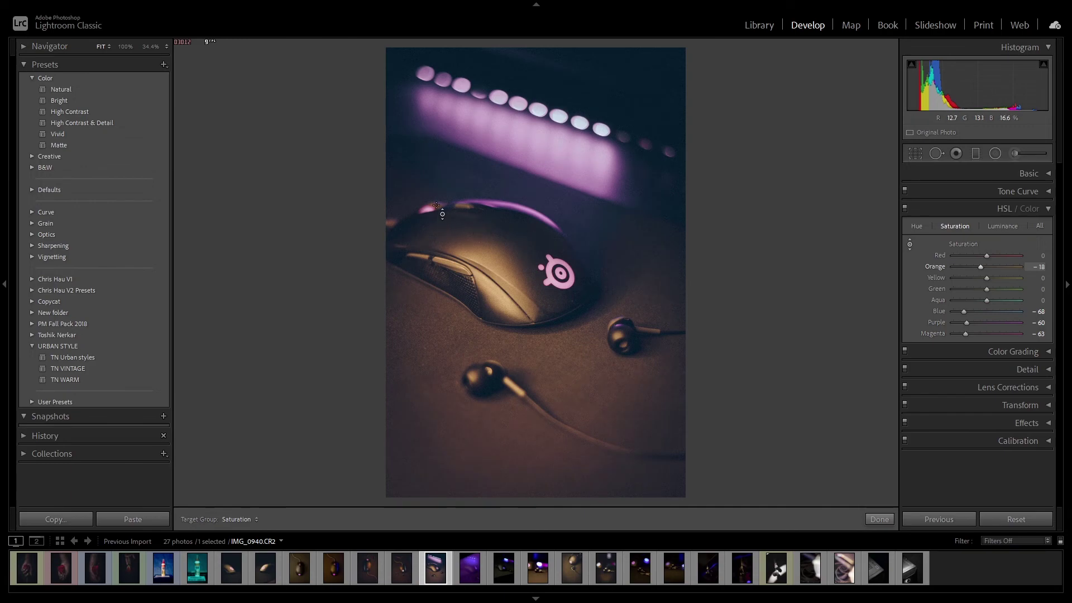
pyautogui.press('z')
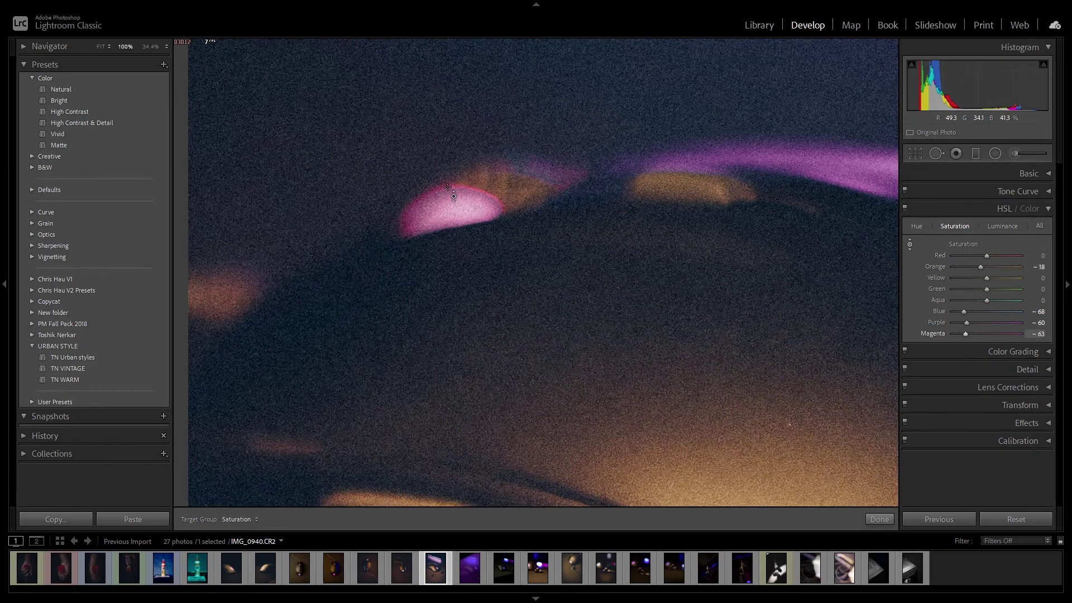
pyautogui.moveTo(454, 195)
pyautogui.mouseDown()
pyautogui.moveTo(454, 215)
pyautogui.moveTo(451, 196)
pyautogui.mouseUp()
pyautogui.press('z')
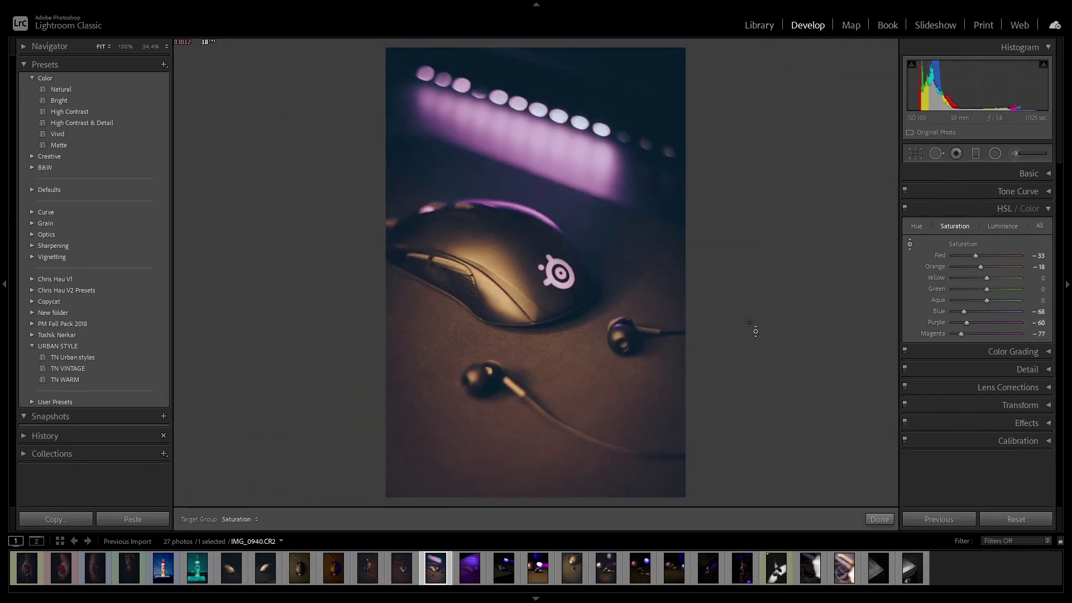
pyautogui.hotkey('ctrl', 'z')
pyautogui.hotkey('ctrl', 'z')
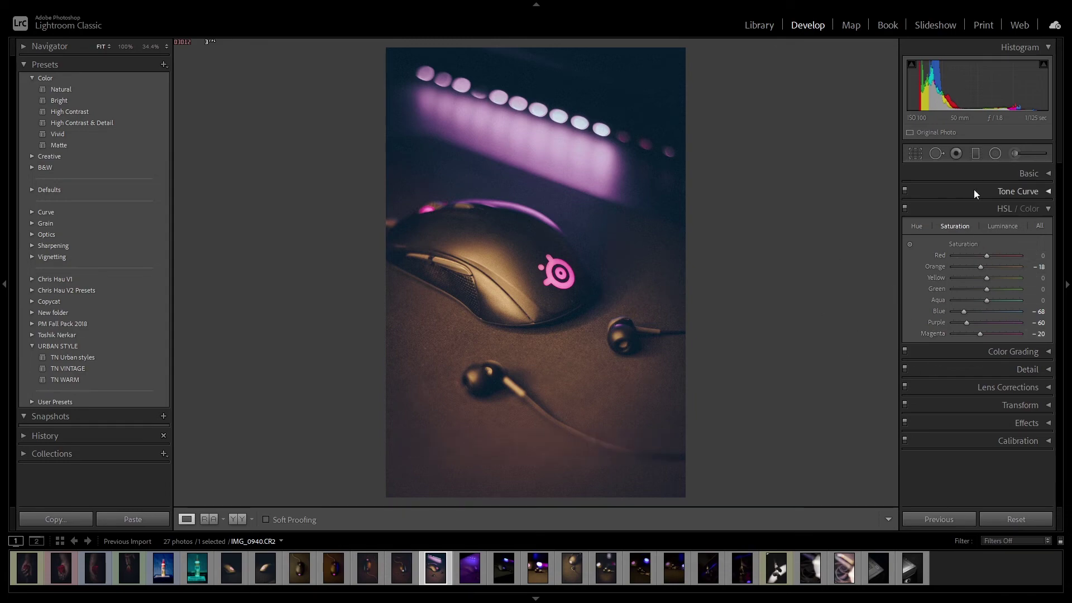
# Draw a radial filter ellipse over the pink glow at the back of the mouse
pyautogui.click(434, 214)
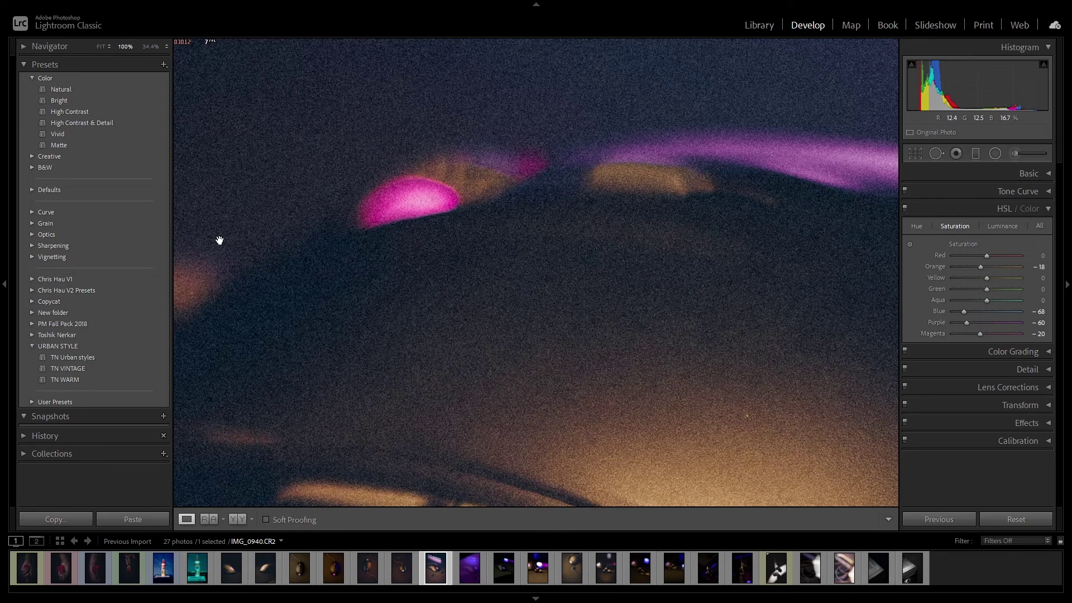
pyautogui.click(400, 197)
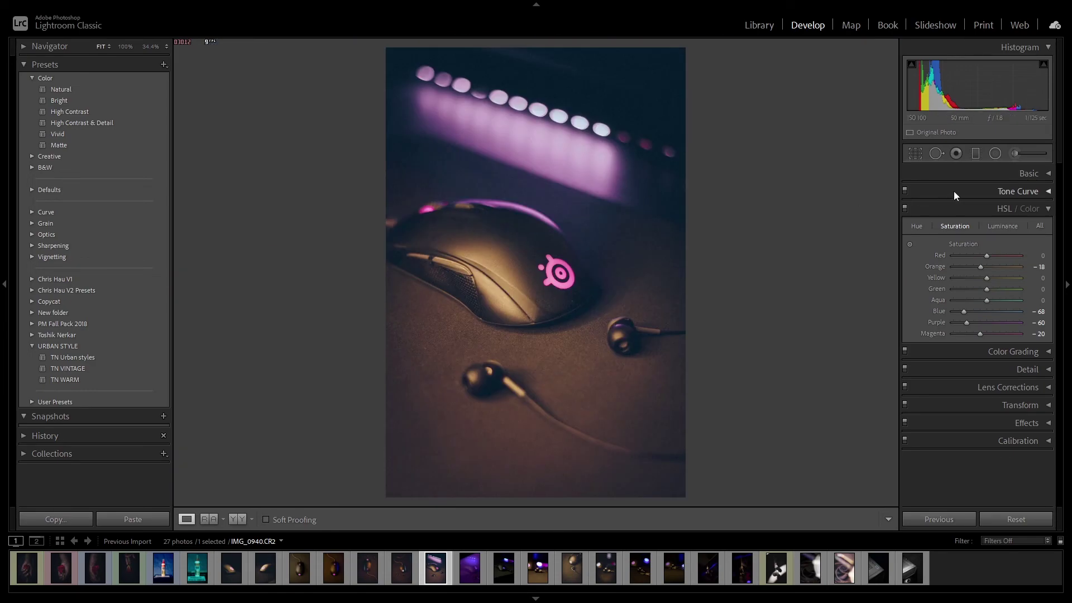
pyautogui.click(990, 156)
pyautogui.moveTo(406, 201); pyautogui.dragTo(450, 224)
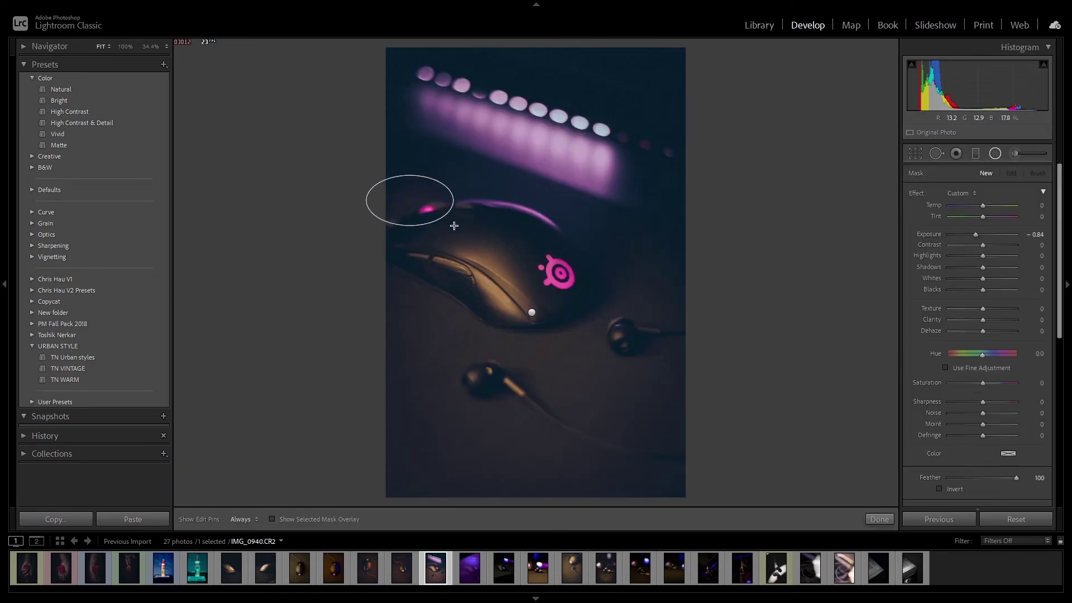
pyautogui.moveTo(404, 191); pyautogui.dragTo(420, 201)
# Give the radial adjustment exposure 0, saturation -16 and sharpness -24, then finish it
pyautogui.doubleClick(977, 235)
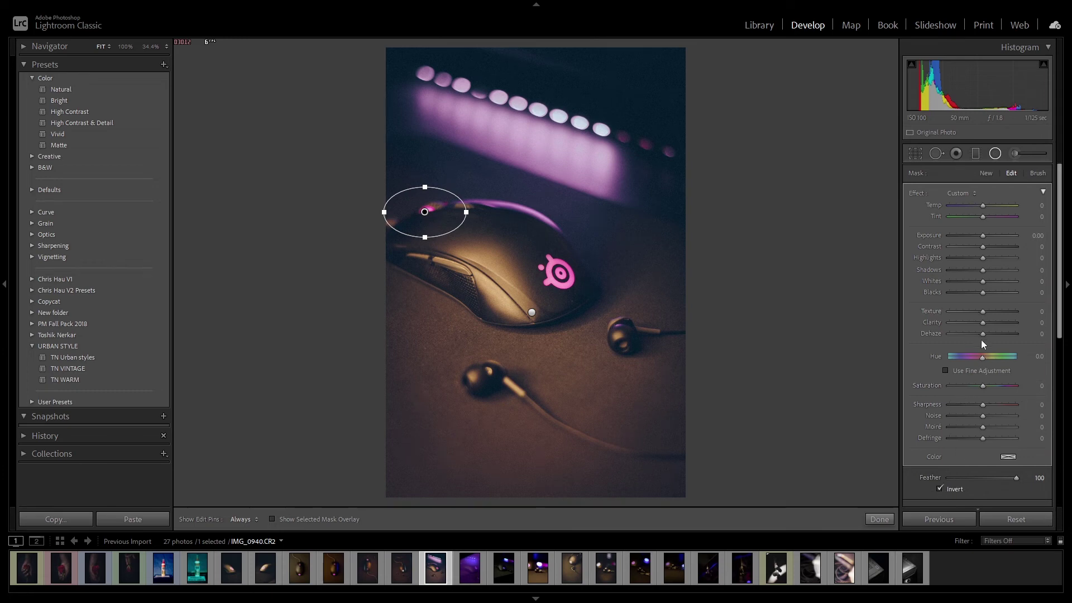
pyautogui.moveTo(983, 387); pyautogui.dragTo(963, 388)
pyautogui.moveTo(978, 404); pyautogui.dragTo(966, 413)
pyautogui.click(876, 519)
# Zoom in on the mouse, then review HSL Hue, Saturation and Luminance, returning to Hue with Blue and Purple at +64
pyautogui.click(417, 200)
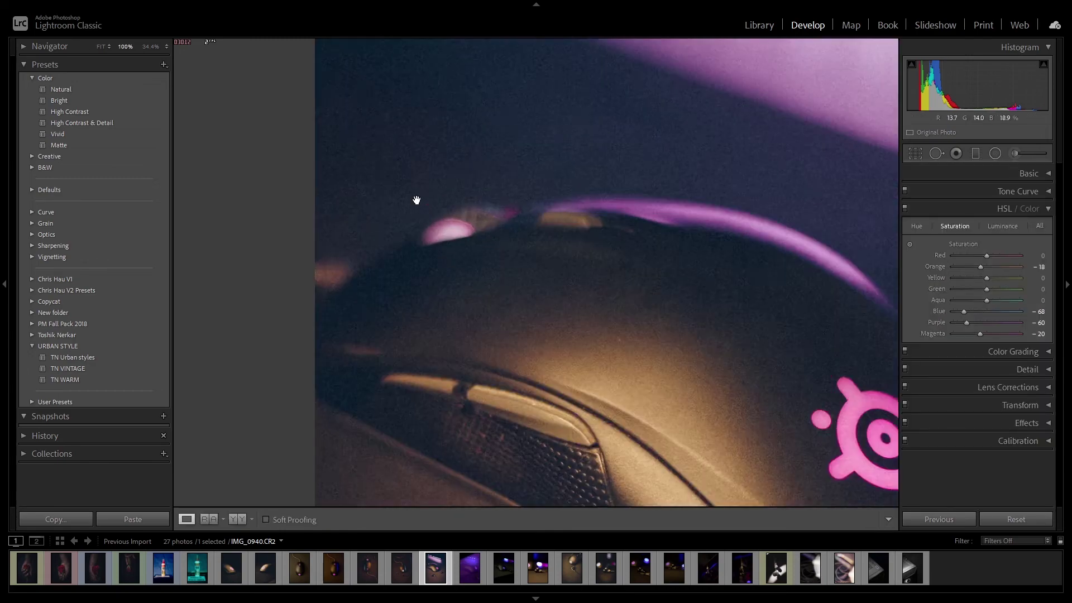
pyautogui.moveTo(417, 200); pyautogui.dragTo(495, 252)
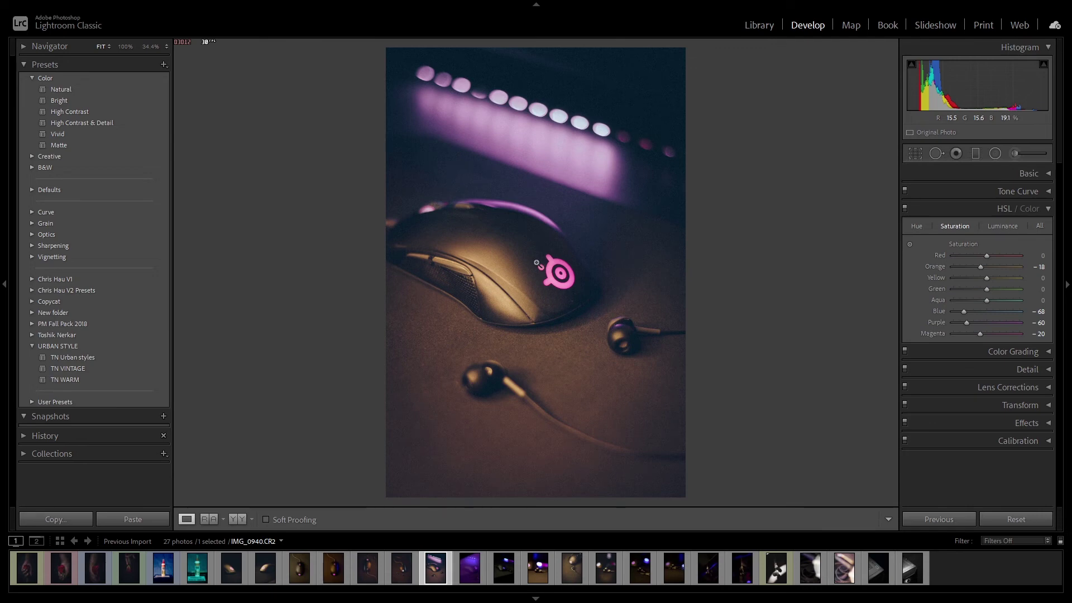
pyautogui.click(916, 225)
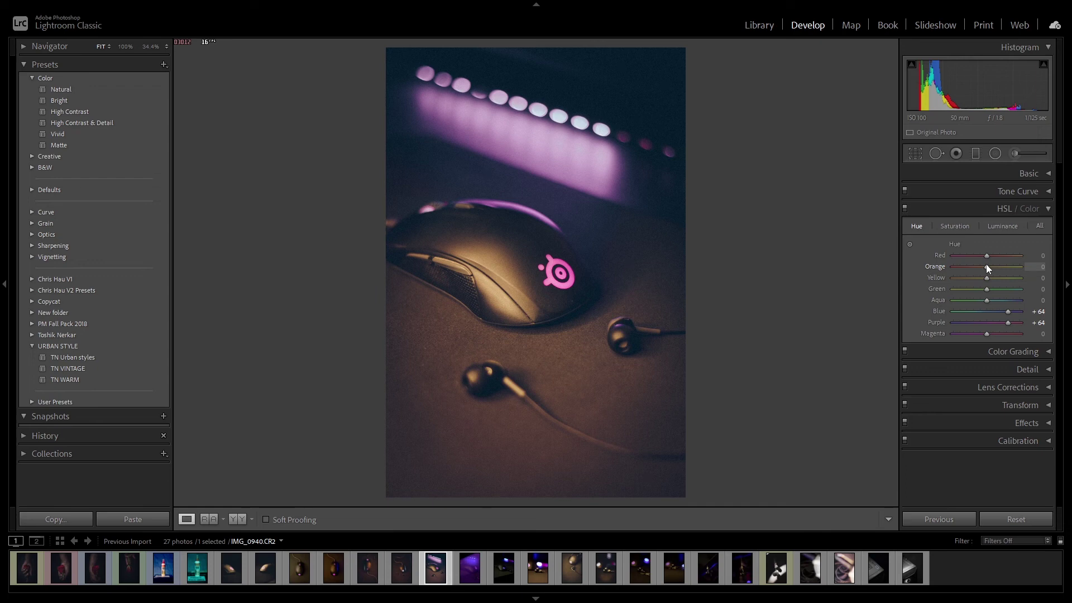
pyautogui.click(962, 230)
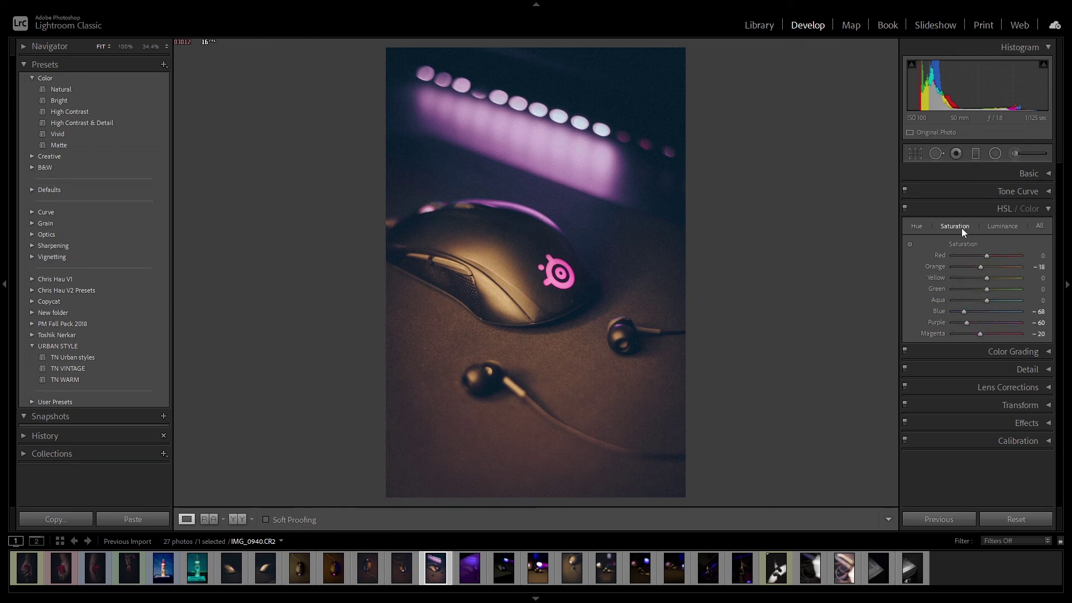
pyautogui.click(1008, 226)
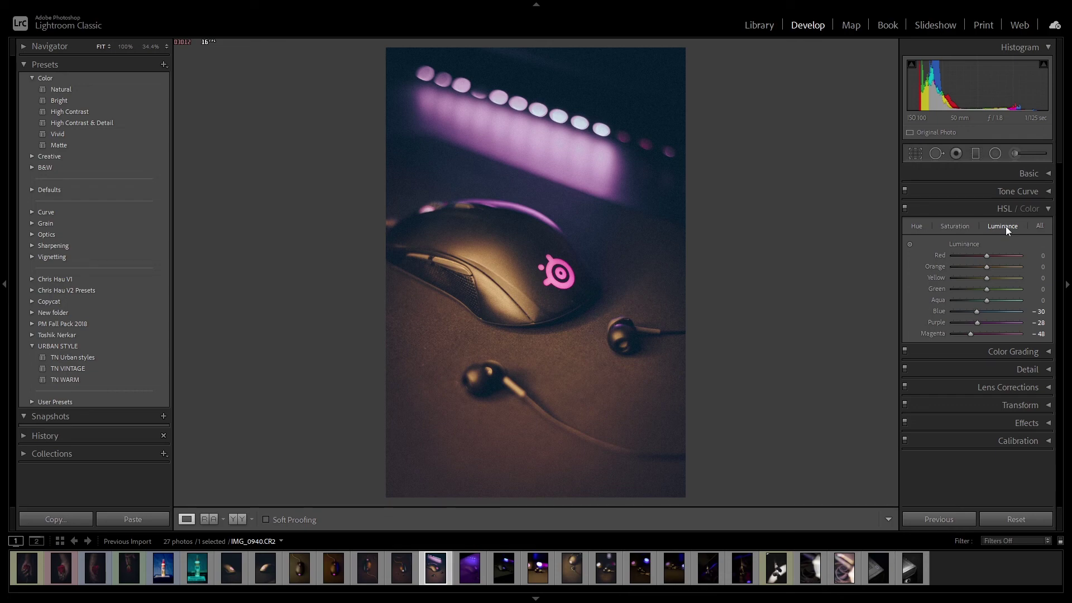
pyautogui.click(918, 228)
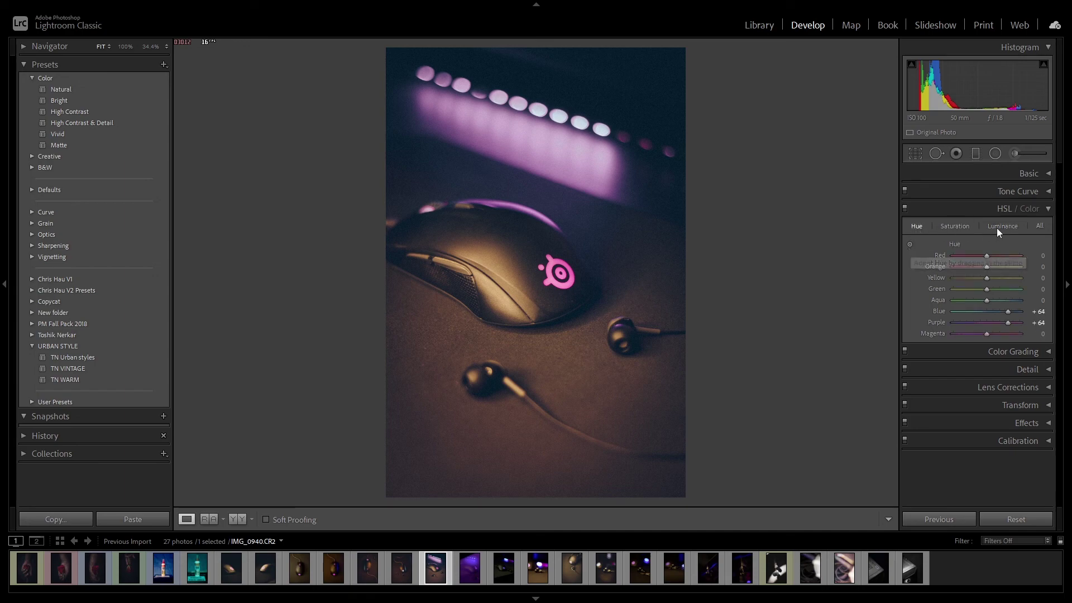
# Drag up on the pink logo with the Luminance targeted tool, raising Magenta to -27 and Red to +2
pyautogui.click(1001, 227)
pyautogui.click(910, 244)
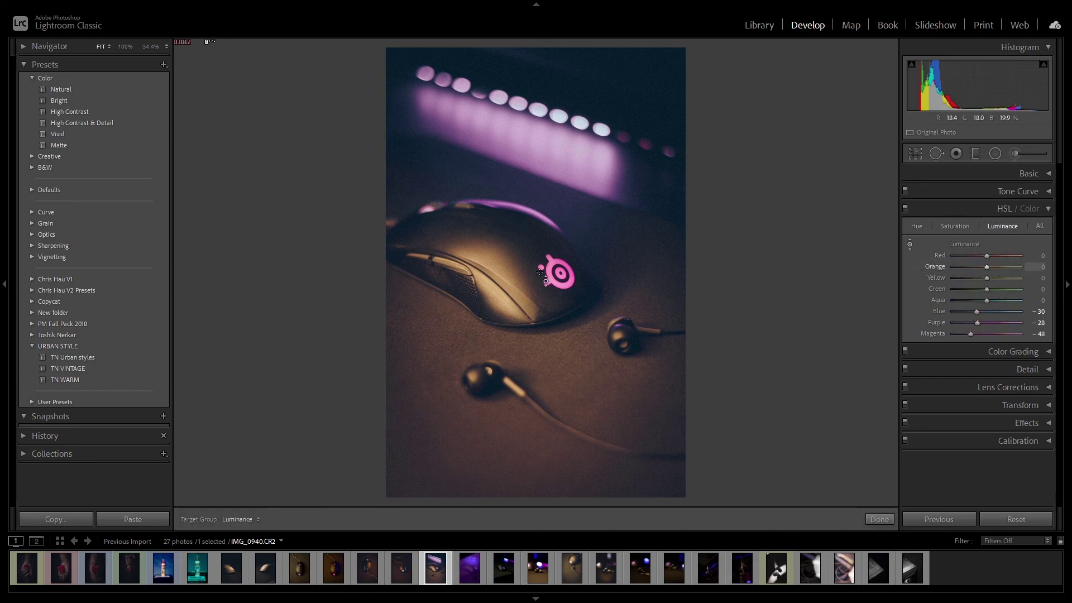
pyautogui.moveTo(551, 273)
pyautogui.mouseDown()
pyautogui.moveTo(553, 285)
pyautogui.moveTo(553, 265)
pyautogui.mouseUp()
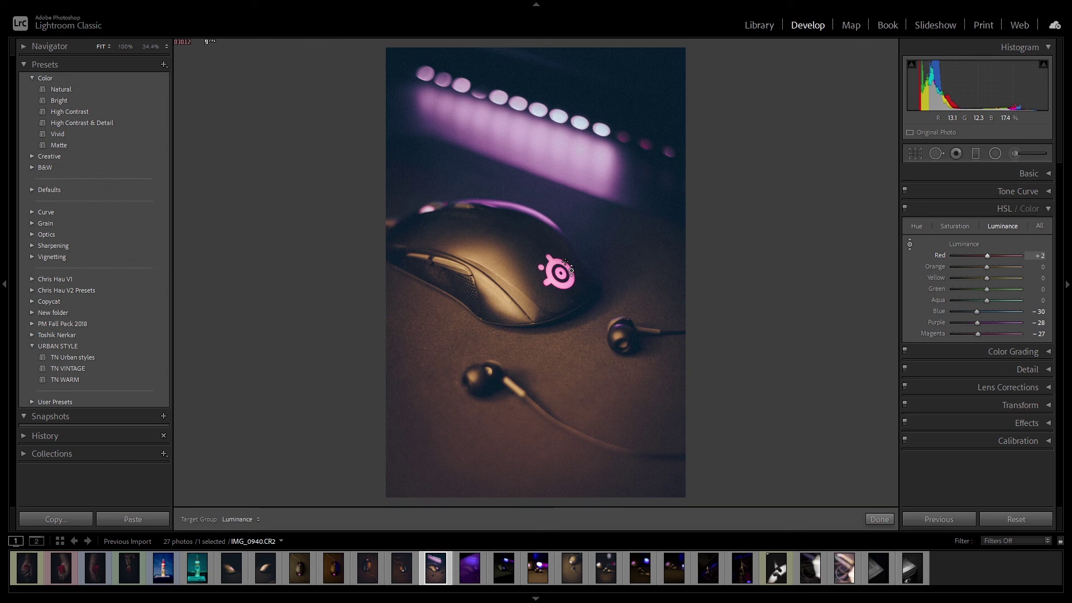
pyautogui.click(911, 245)
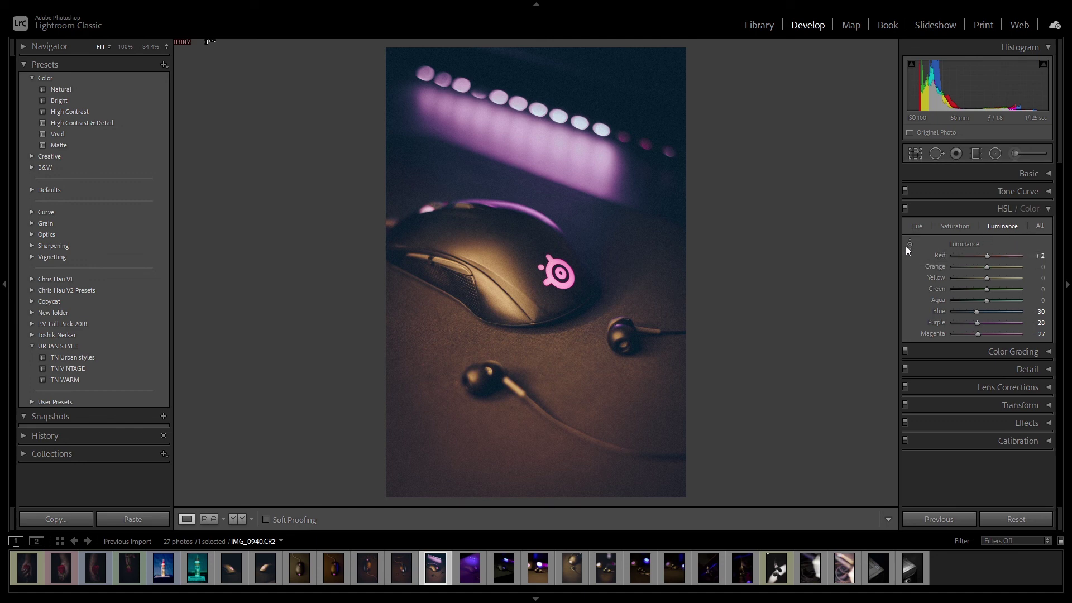
# Show all HSL hue, saturation and luminance values together and scroll through them
pyautogui.click(1040, 227)
pyautogui.scroll(-4, 1001, 250)
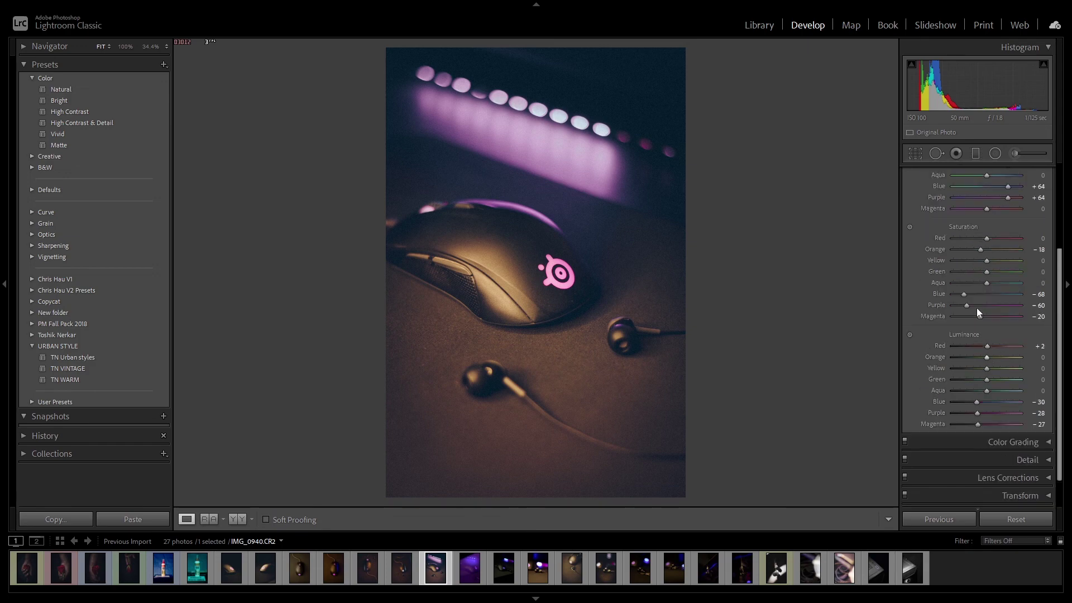
pyautogui.scroll(3, 977, 307)
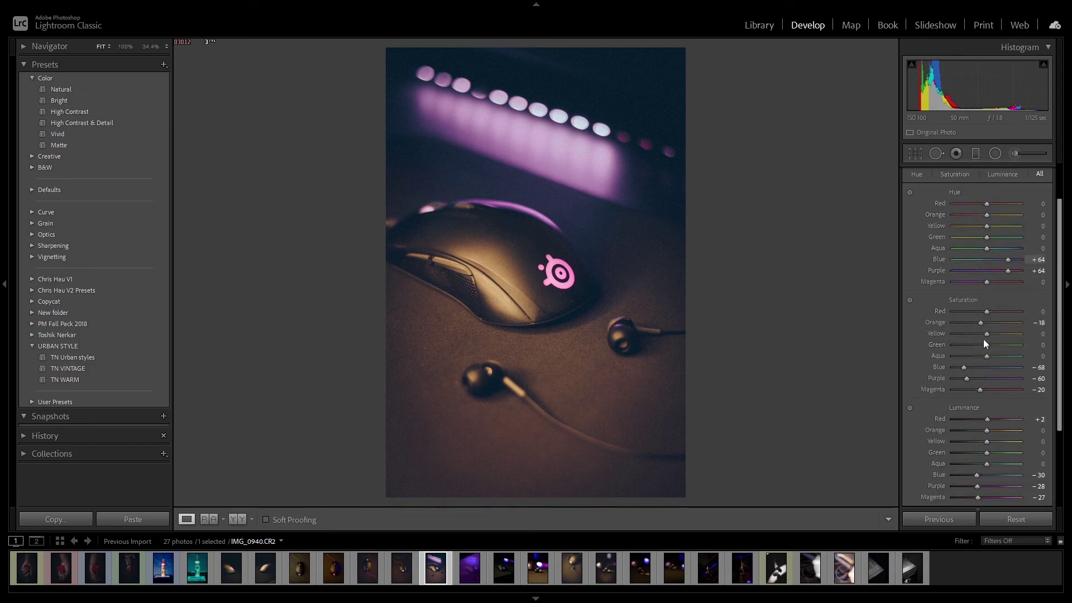
pyautogui.scroll(-1, 983, 256)
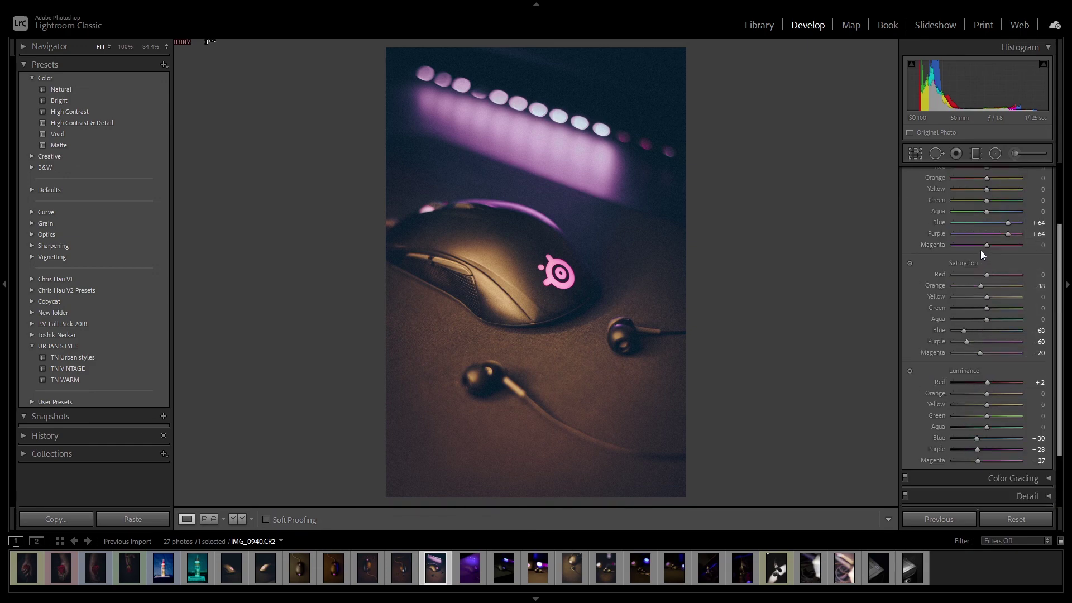
pyautogui.scroll(1, 980, 251)
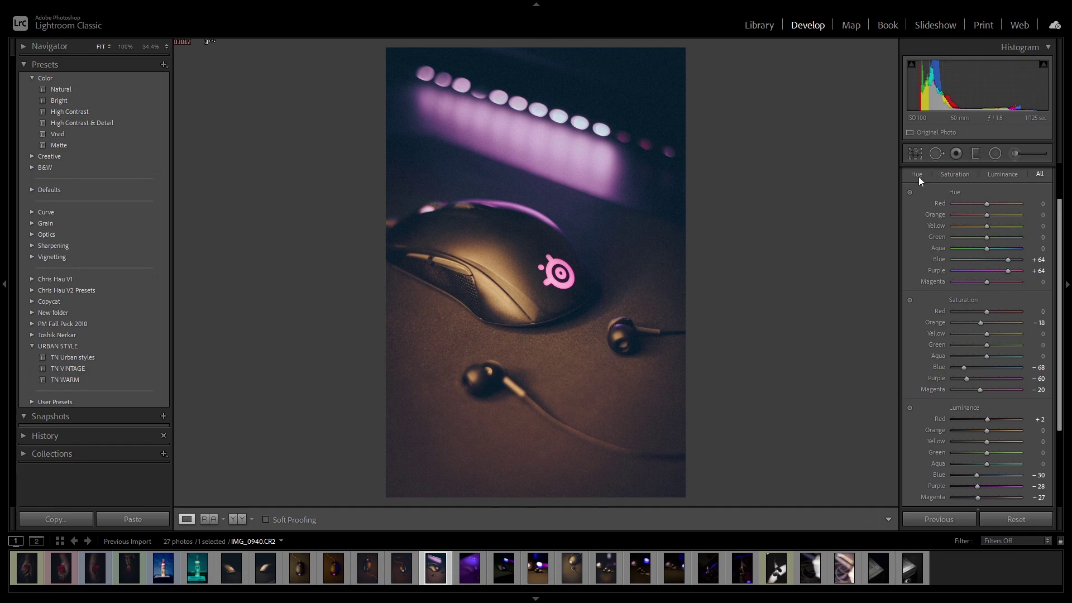
# Cycle through the Hue, Saturation and Luminance tabs, ending back on Hue
pyautogui.click(919, 174)
pyautogui.click(955, 226)
pyautogui.click(1003, 227)
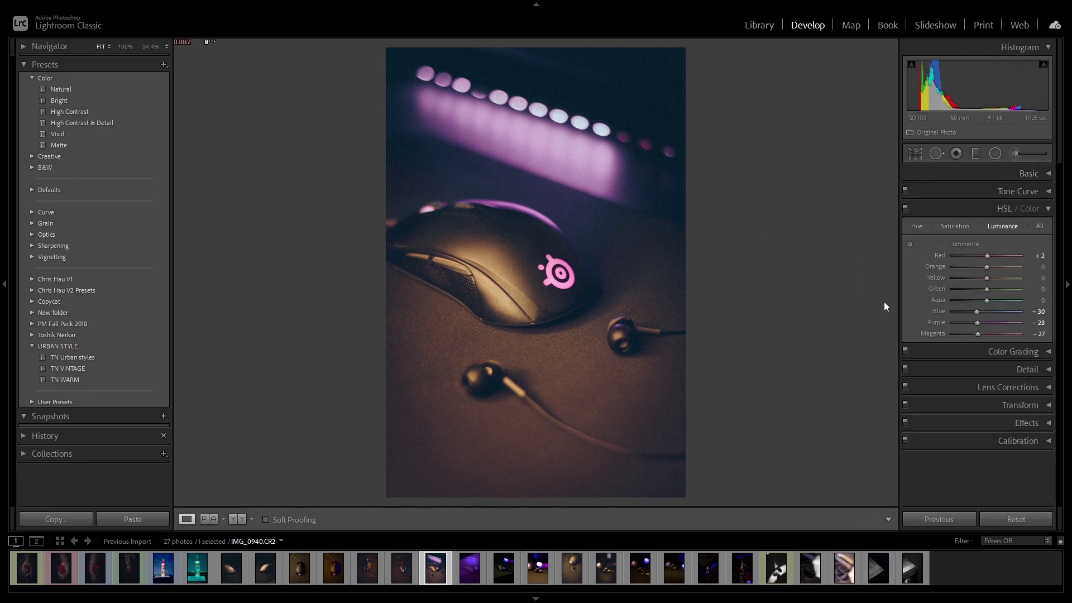
pyautogui.click(956, 227)
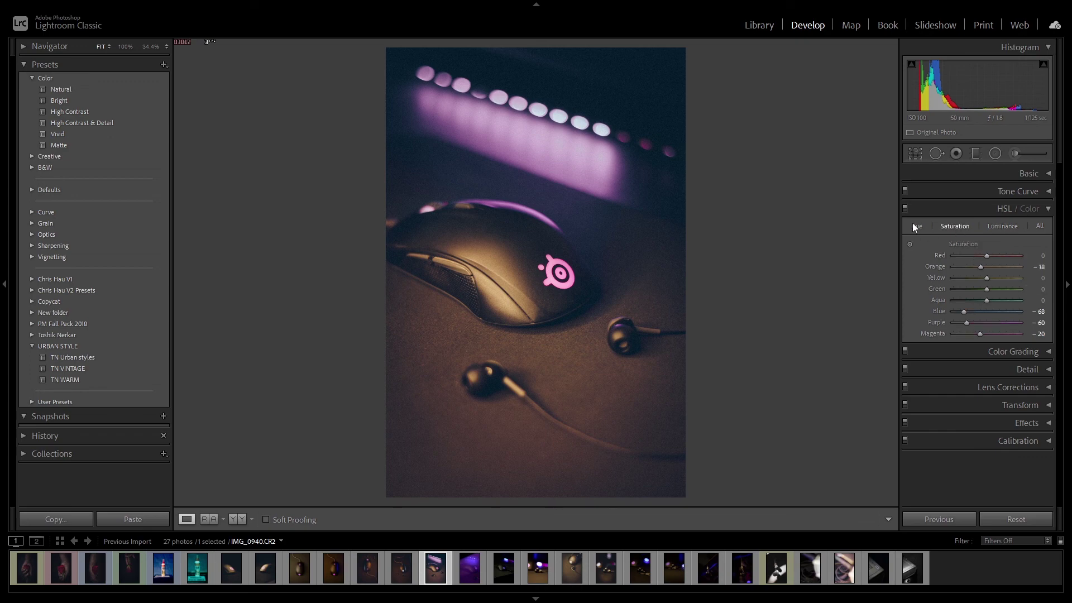
pyautogui.click(916, 226)
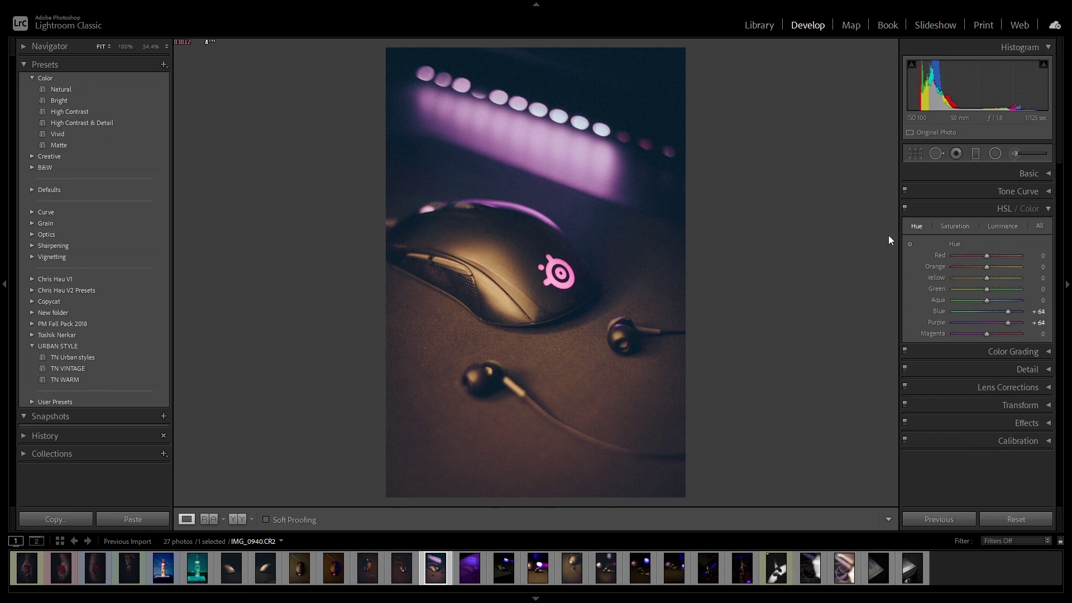